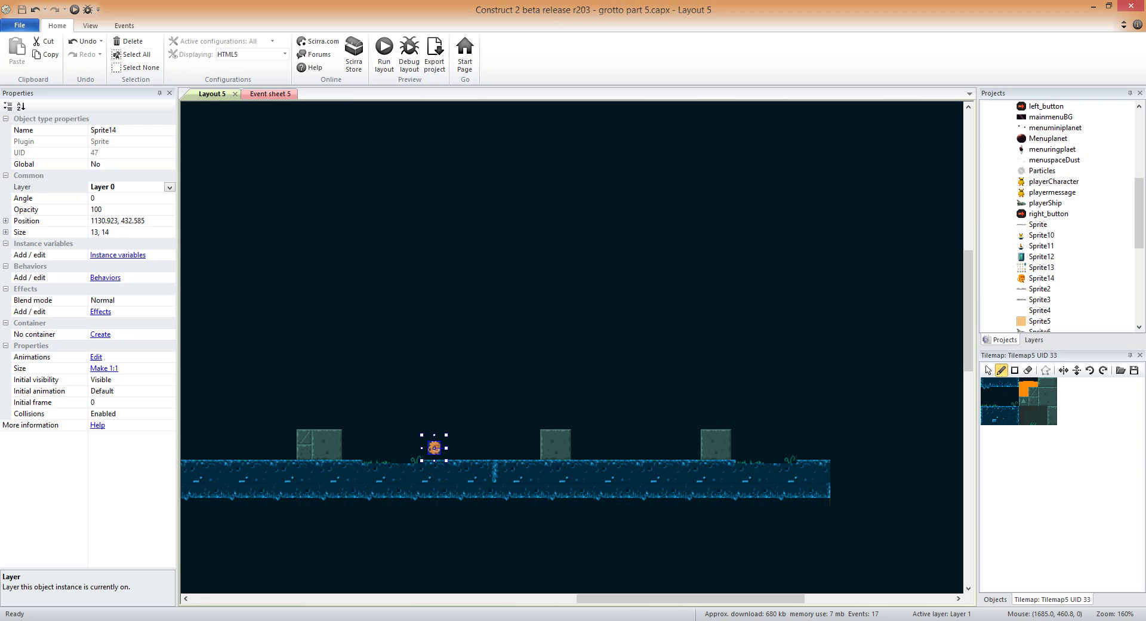
Select Tilemap5 and undo its accidental move with two Ctrl+Z undos.
click(605, 488)
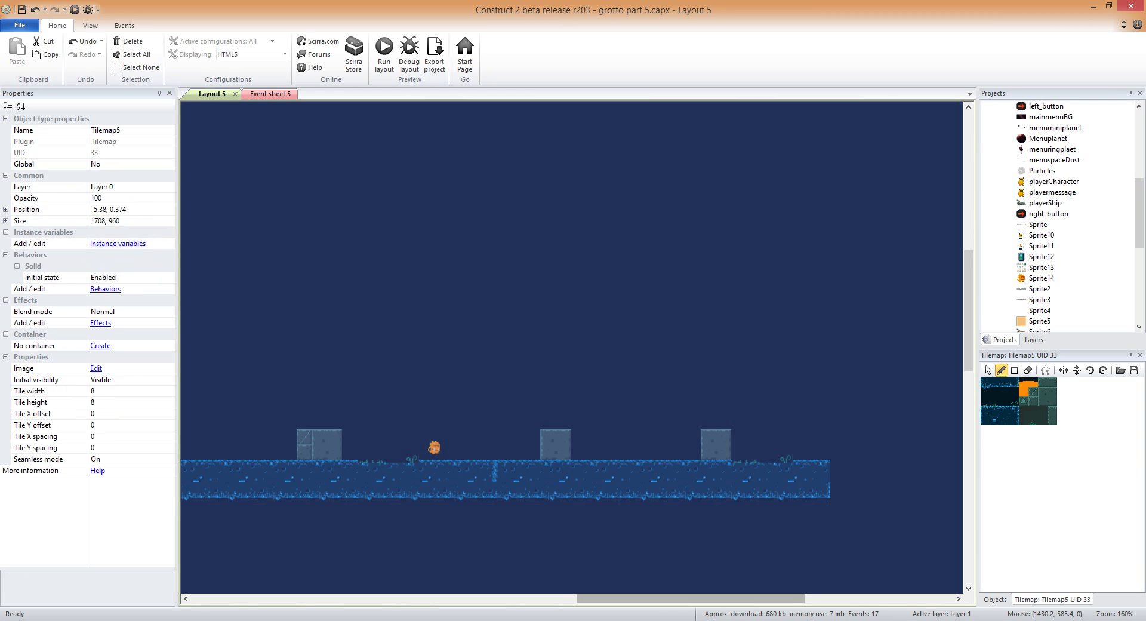
scroll(605, 488, down, 3)
key(ctrl+z)
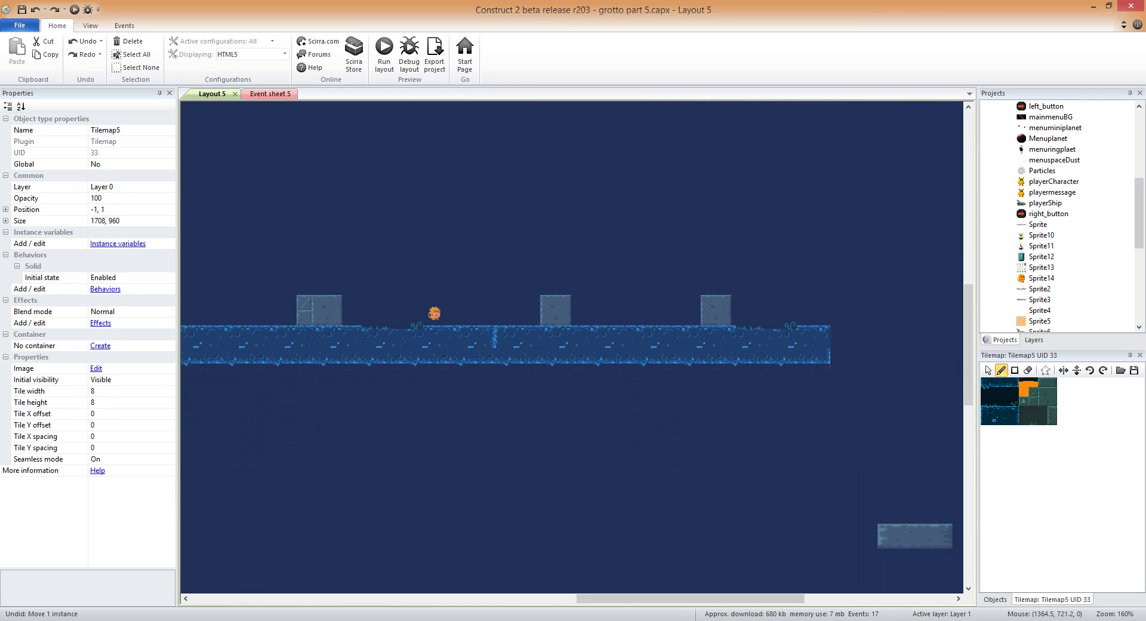
key(ctrl+z)
Pan and scroll around Layout 5 to inspect the cave level and its HUD.
scroll(572, 346, up, 3)
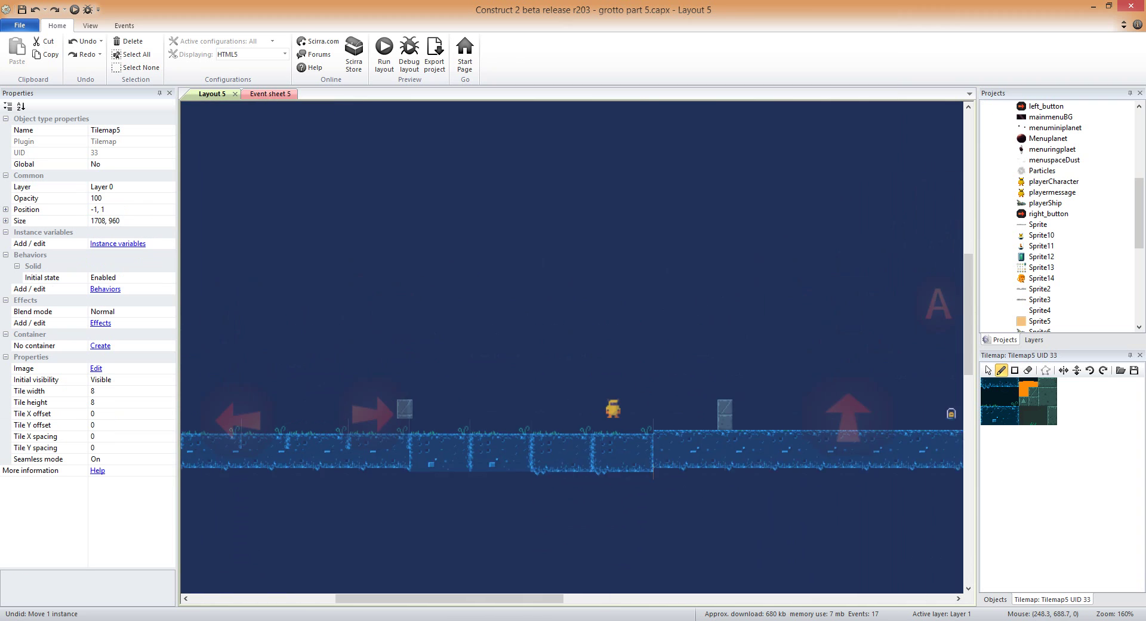
scroll(571, 346, up, 3)
scroll(572, 346, up, 3)
drag(450, 599, 405, 598)
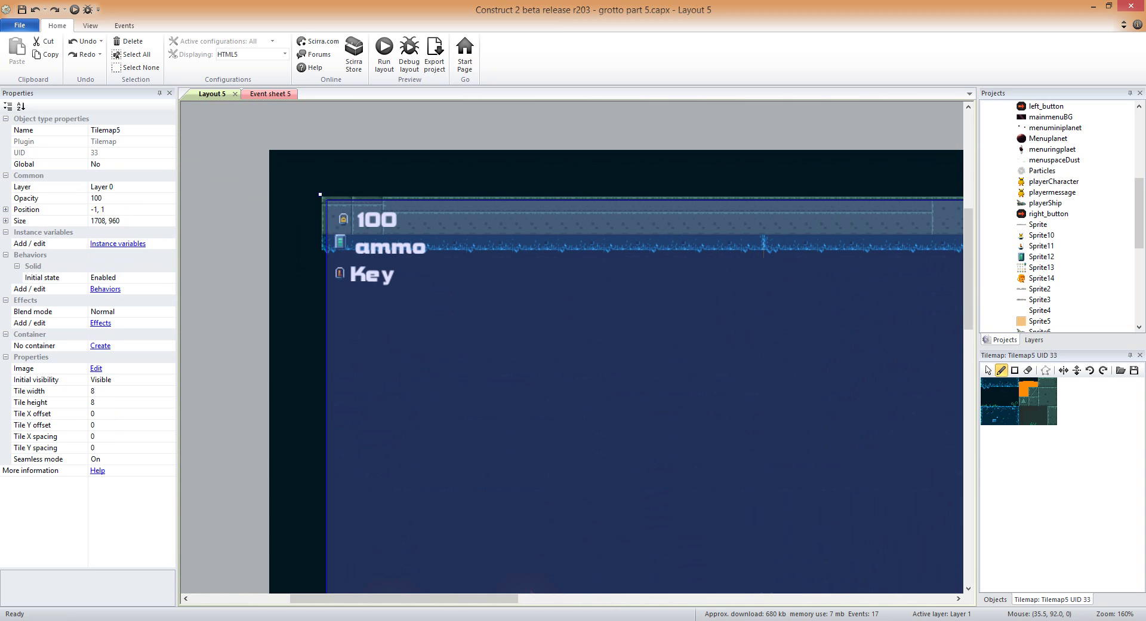
scroll(319, 334, down, 1)
scroll(320, 479, down, 2)
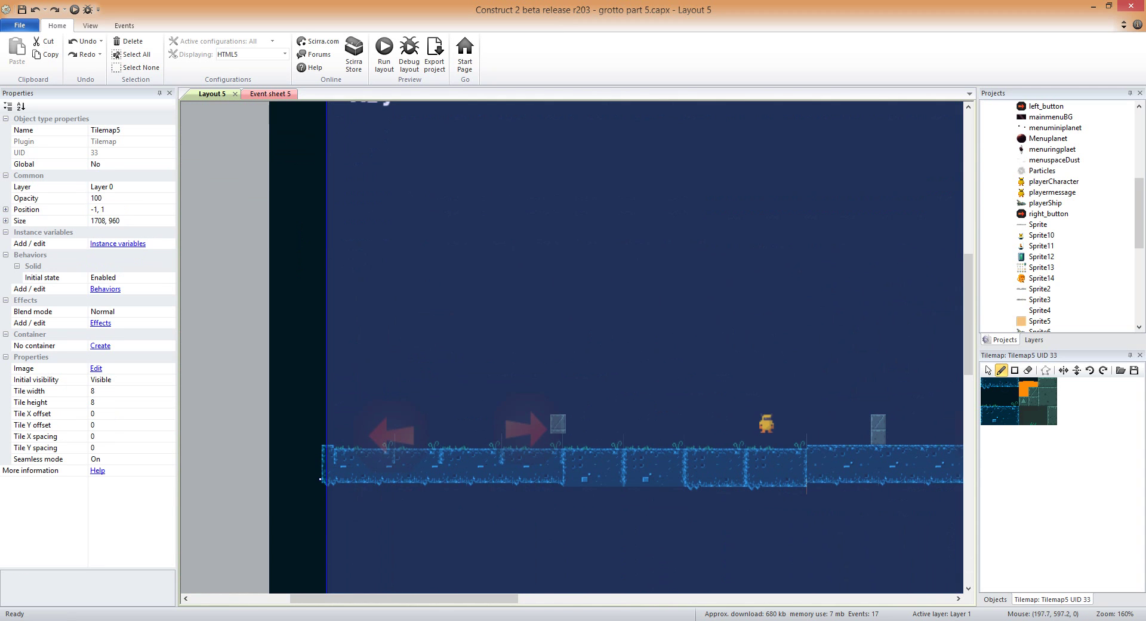
scroll(319, 479, right, 2)
scroll(358, 474, right, 1)
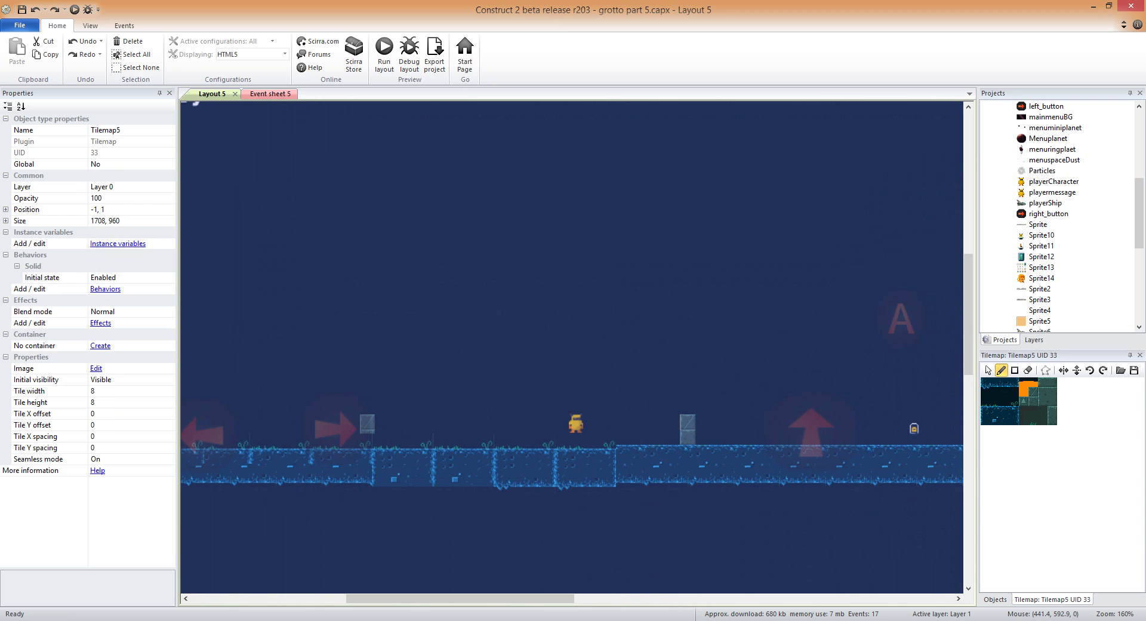
drag(460, 598, 670, 598)
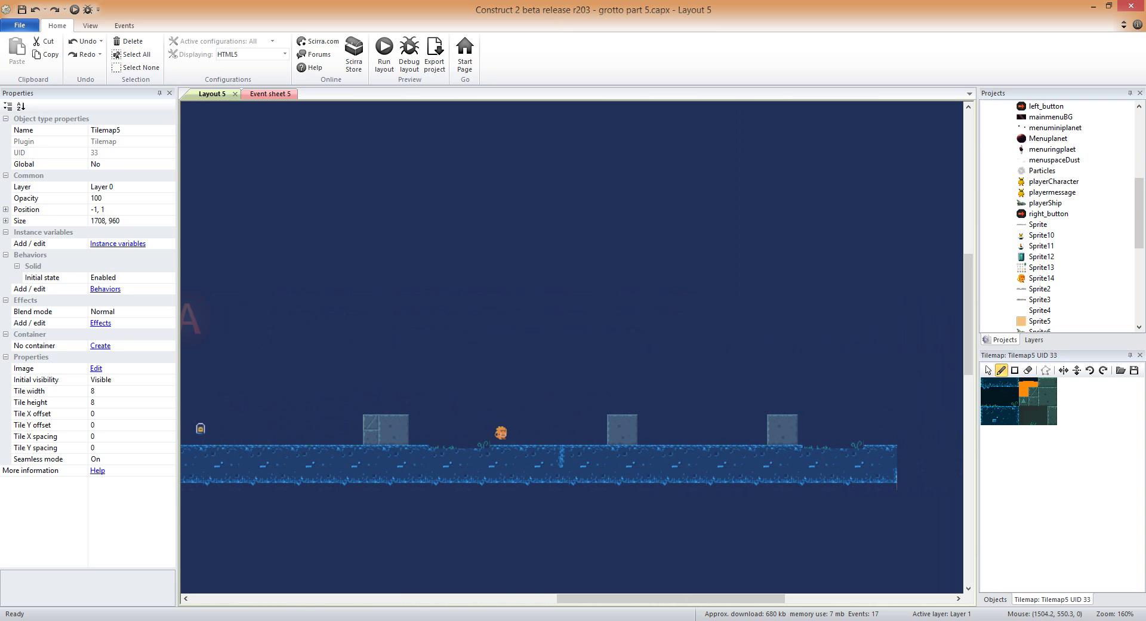
drag(671, 599, 430, 599)
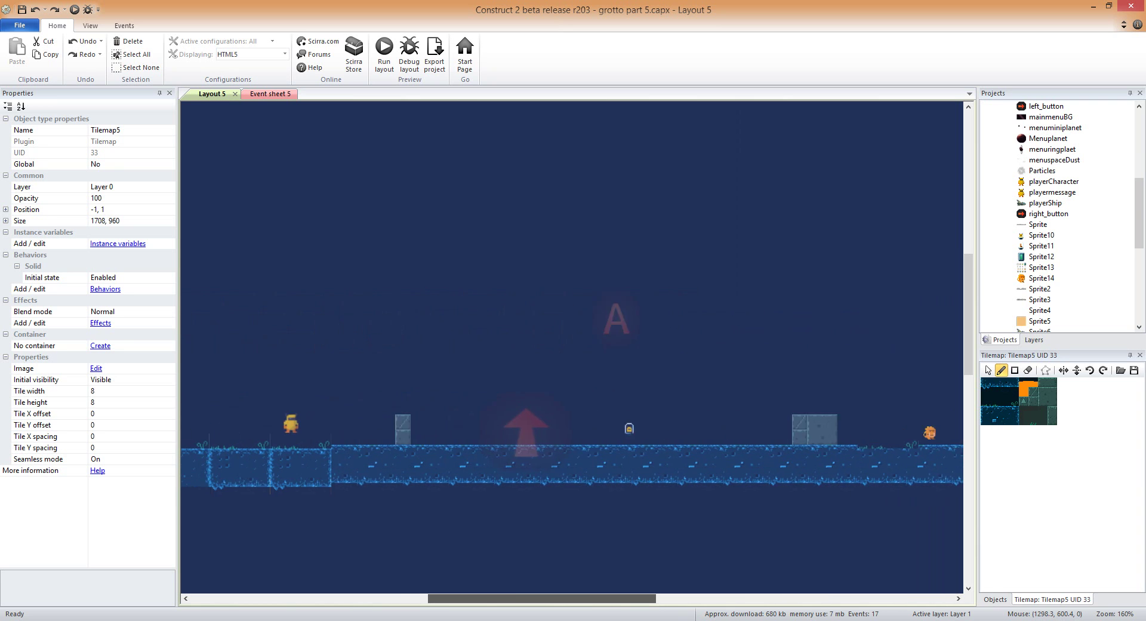
Select the tiled background, zoom out and undo the tilemap shift back to -1, 1.
click(200, 572)
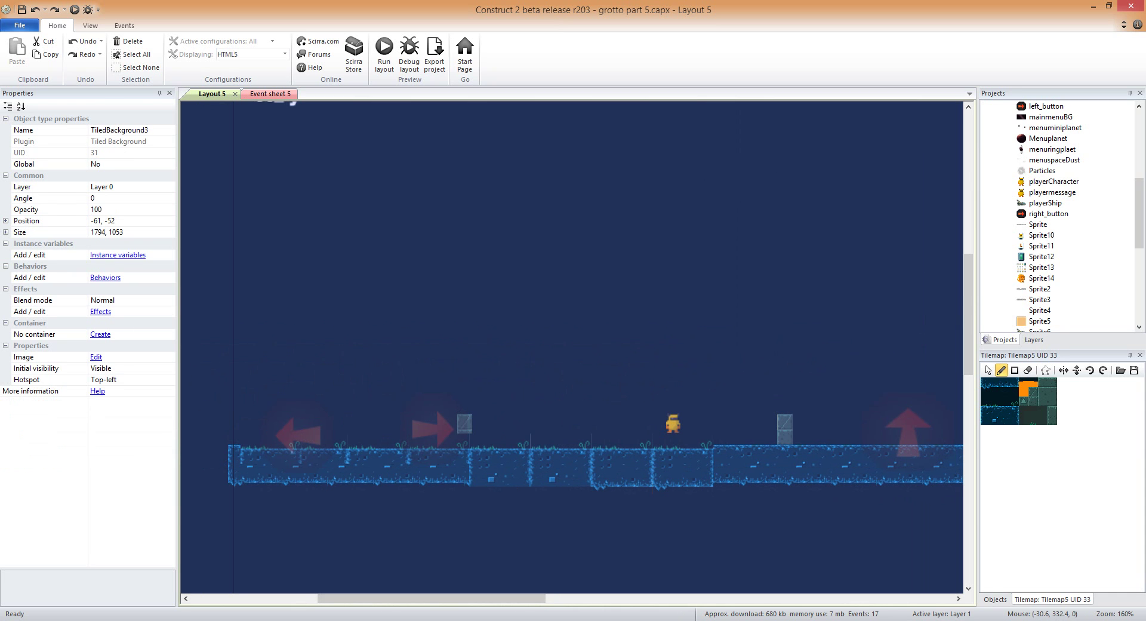
ctrl+scroll(571, 346, down, 5)
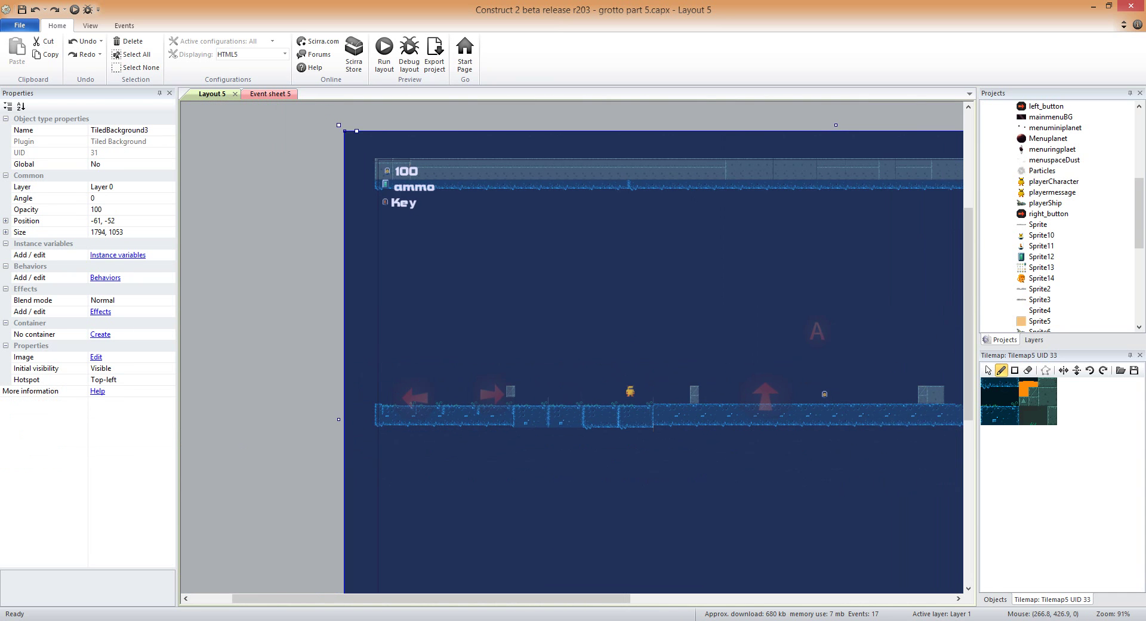
key(ctrl+z)
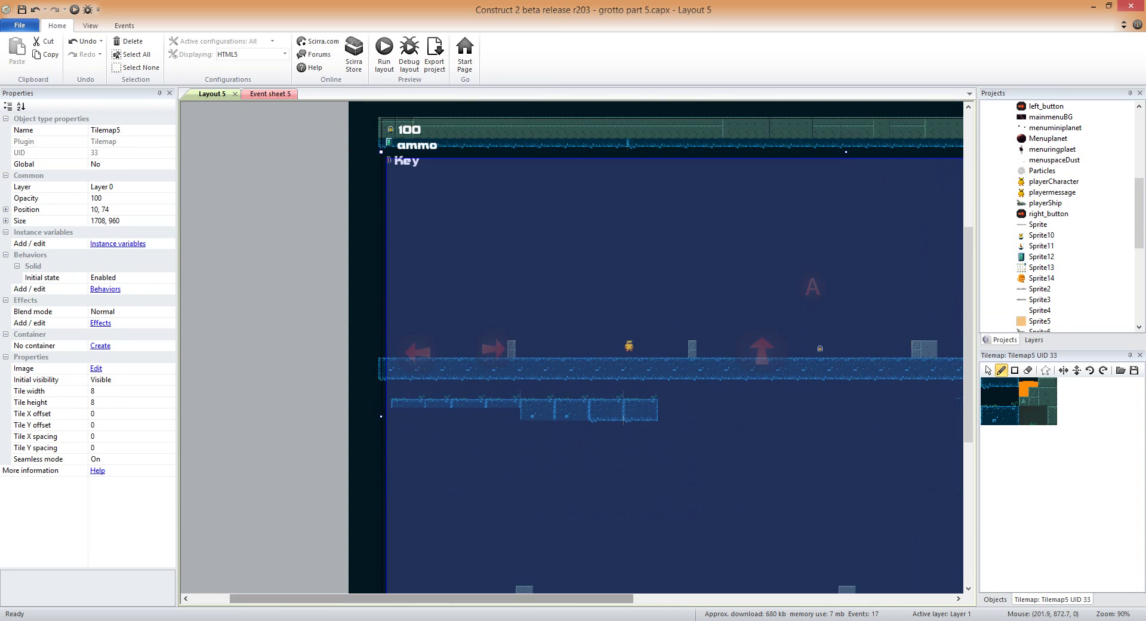
drag(431, 598, 542, 598)
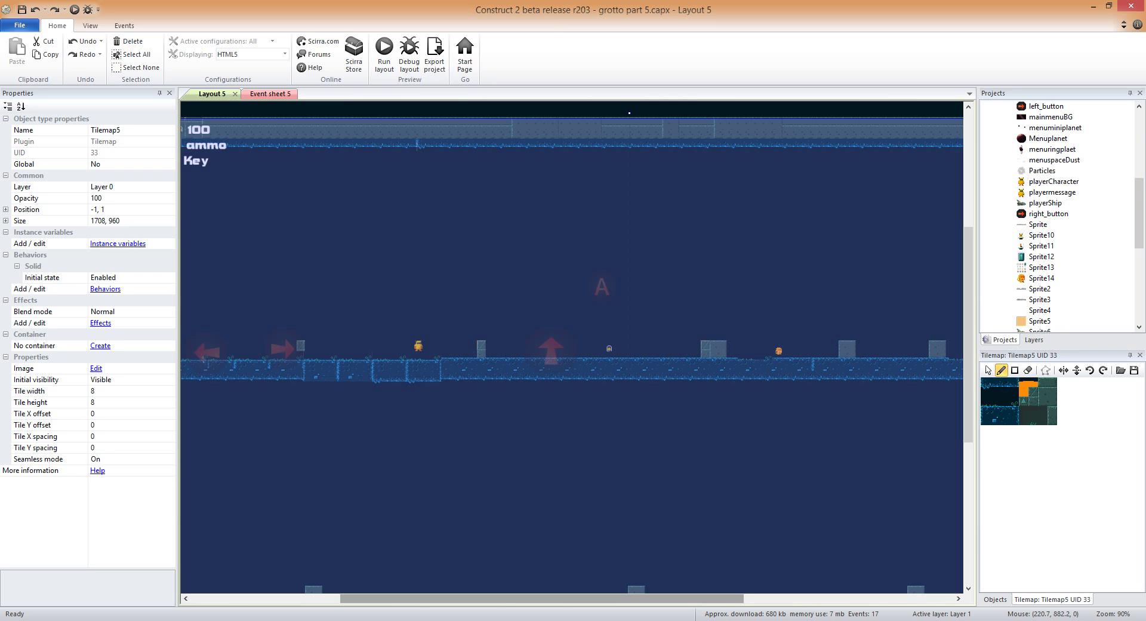
Select the orange pickup sprite, then the tilemap, and clear the selection.
click(778, 351)
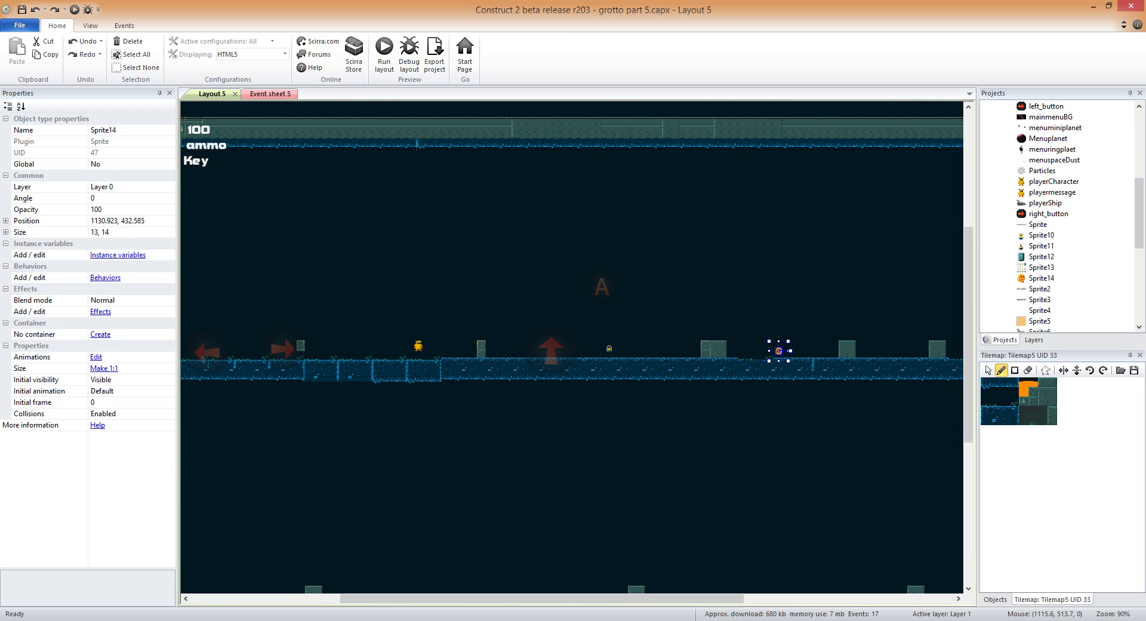
drag(541, 598, 450, 598)
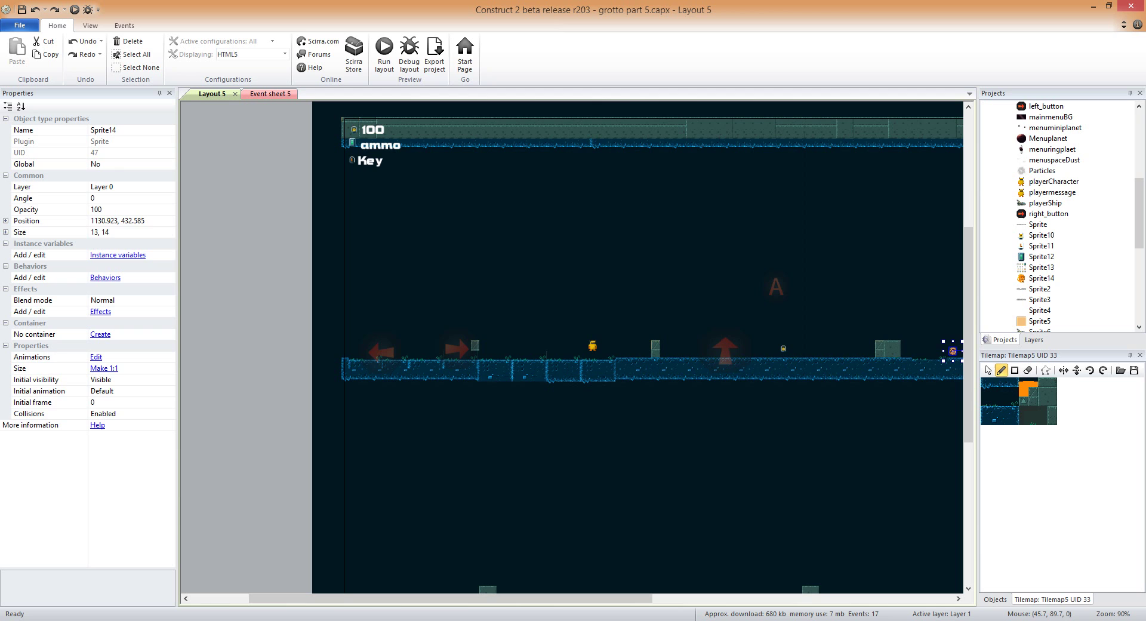
click(459, 218)
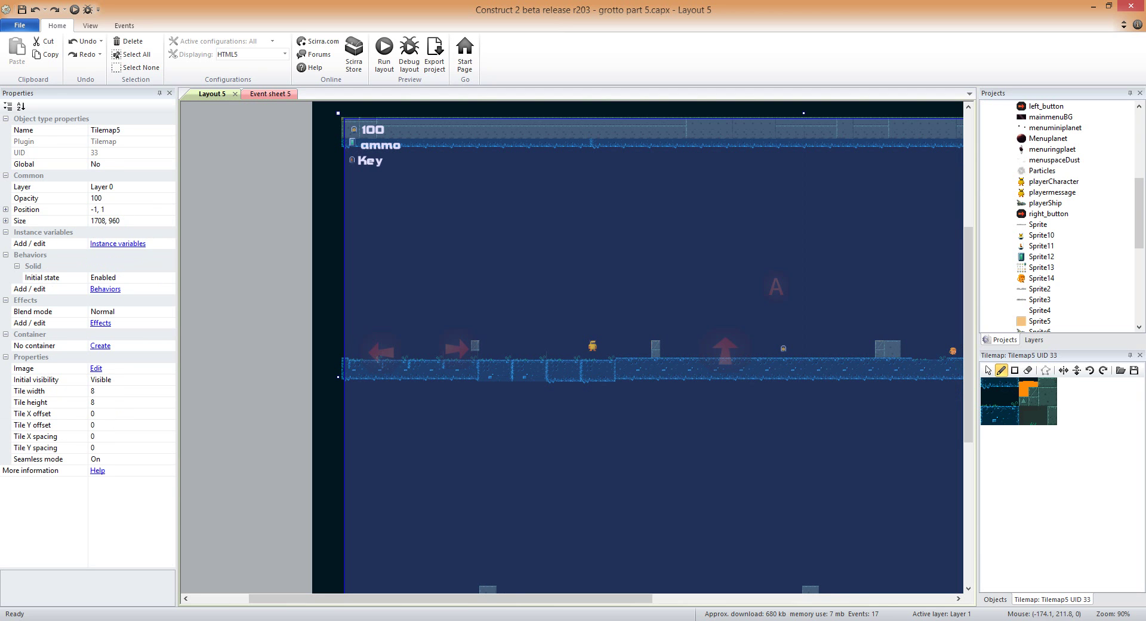
key(Escape)
Hide and re-show Layer 0, then Layer 1, to compare their contents.
click(1034, 340)
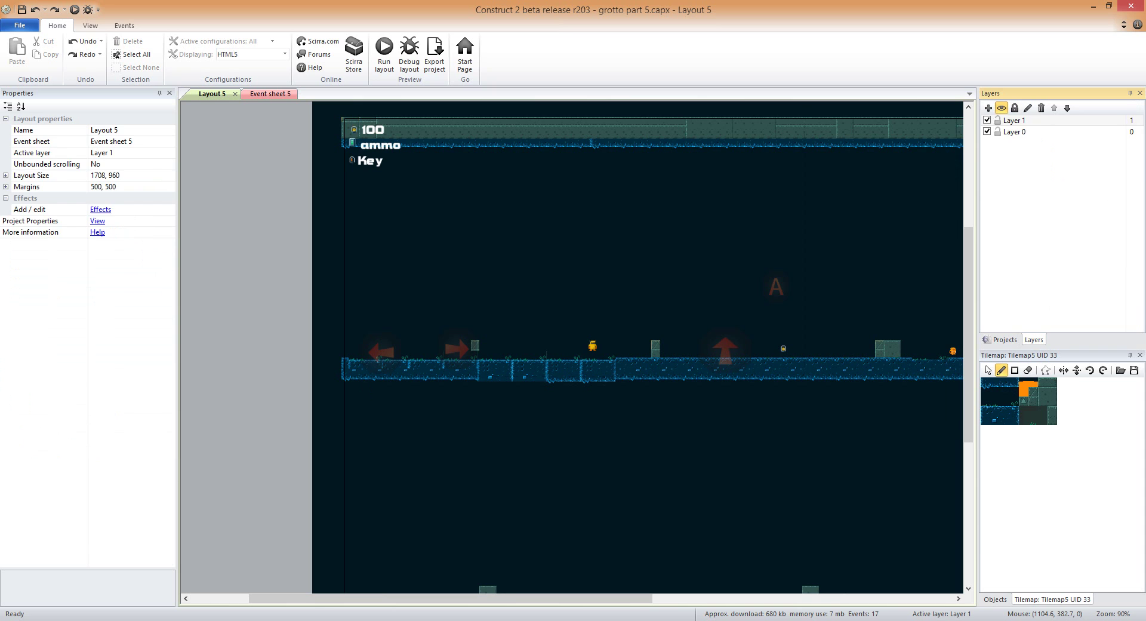
click(1015, 120)
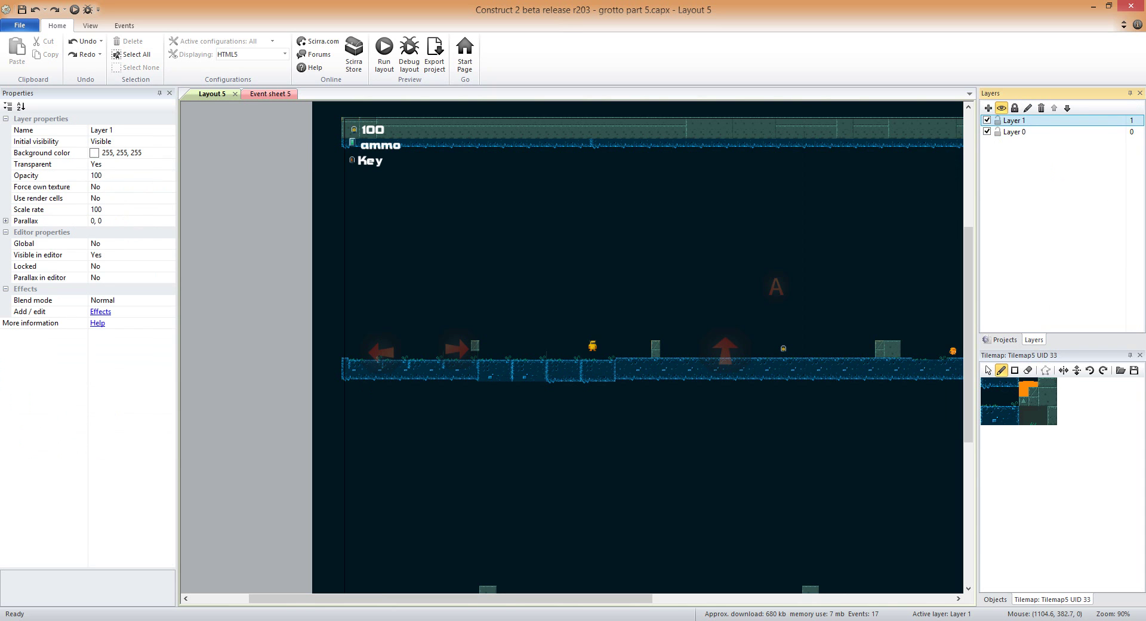
click(987, 131)
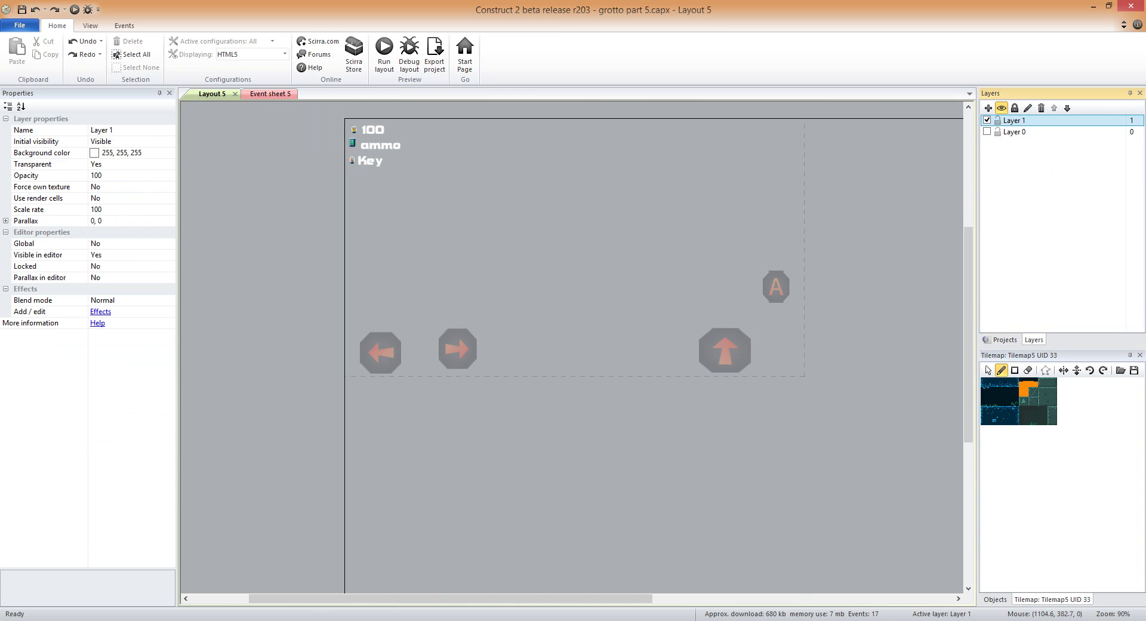
click(987, 132)
click(986, 119)
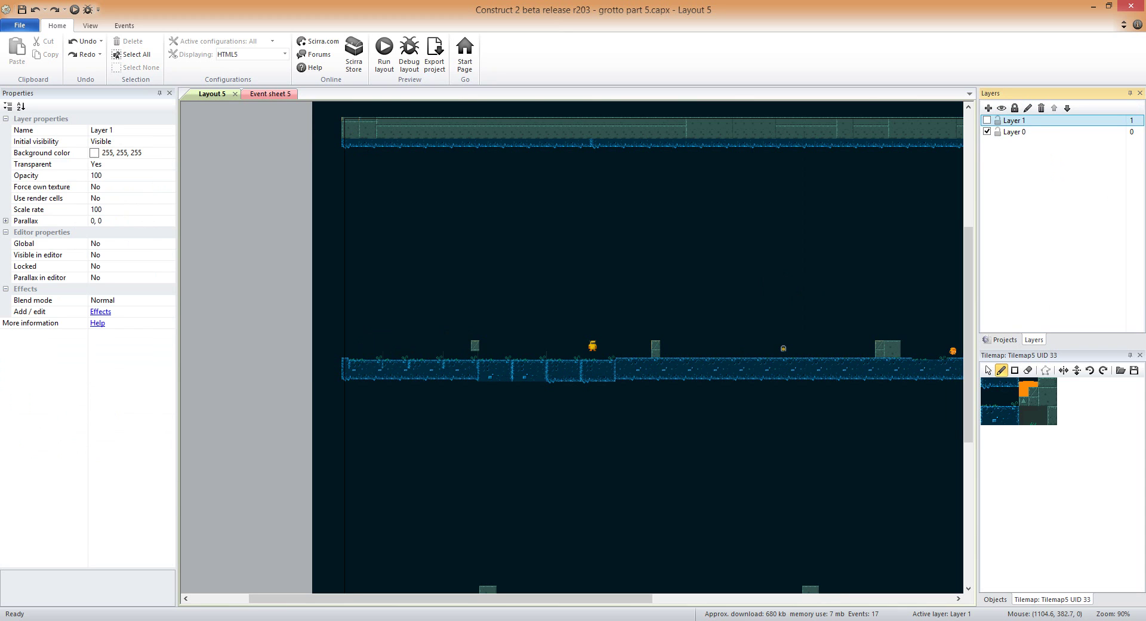
click(986, 120)
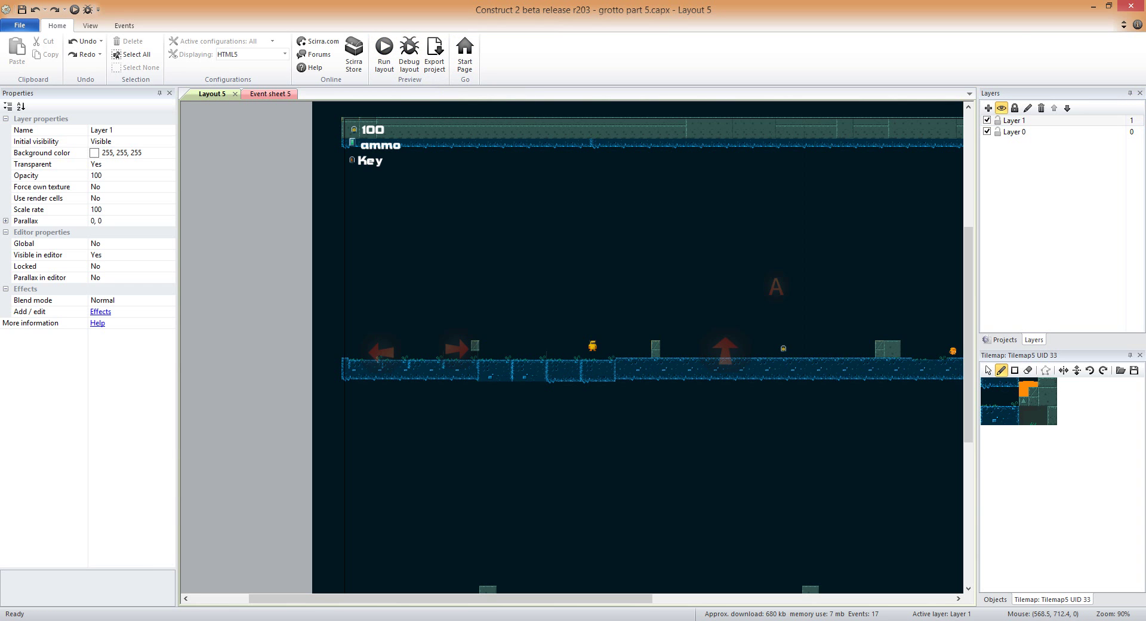
Launch a preview of the level and run the player right, jumping once.
key(F5)
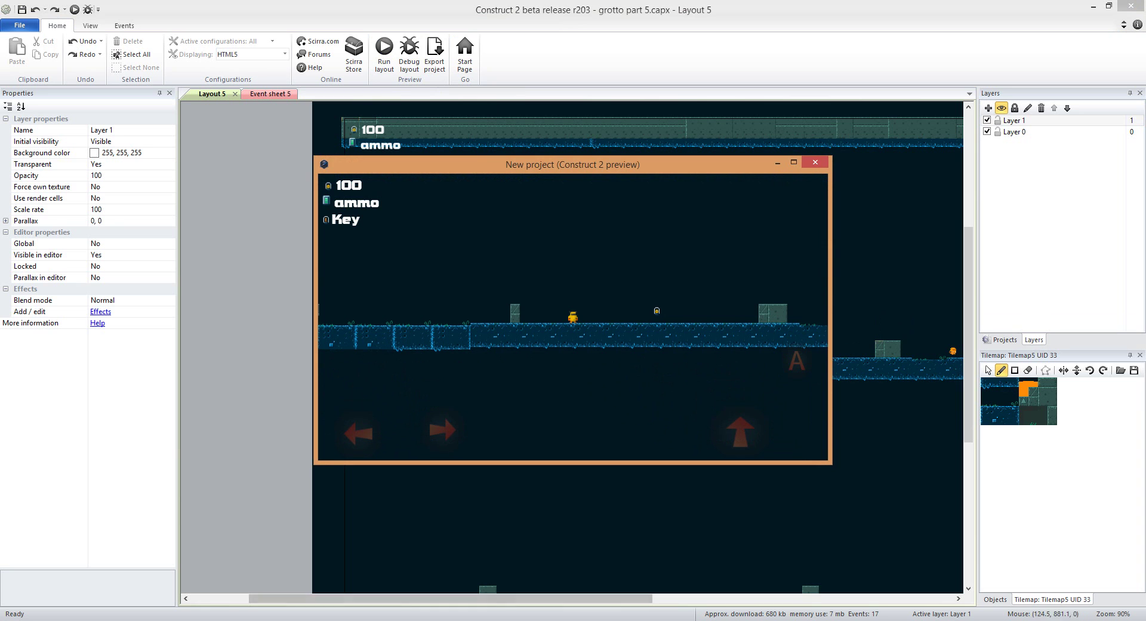
key(Right)
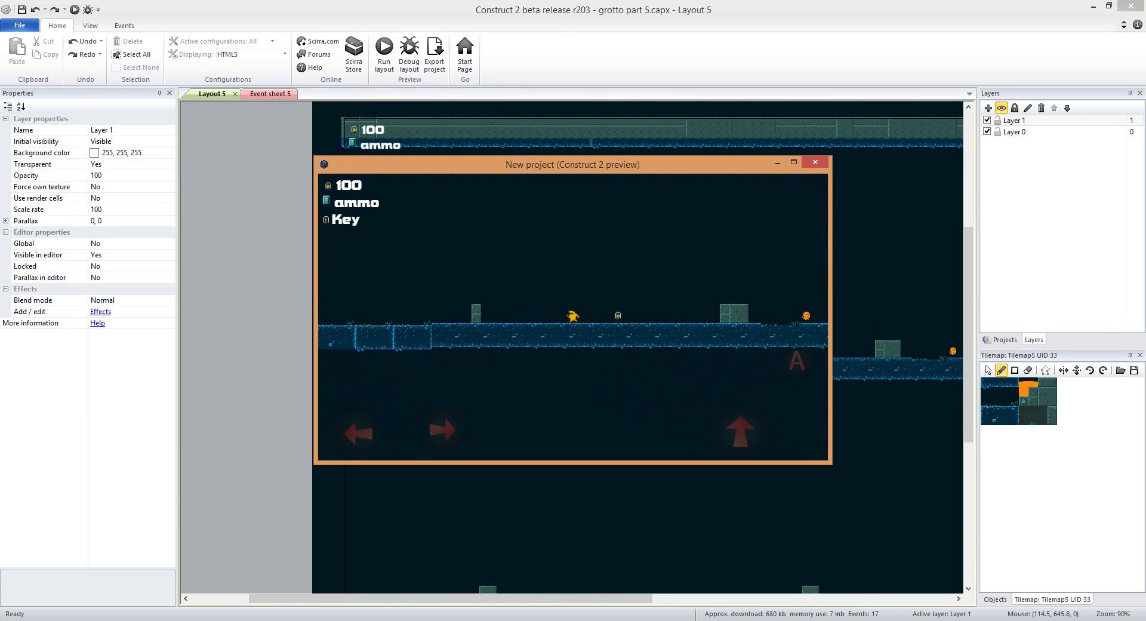
key(Right)
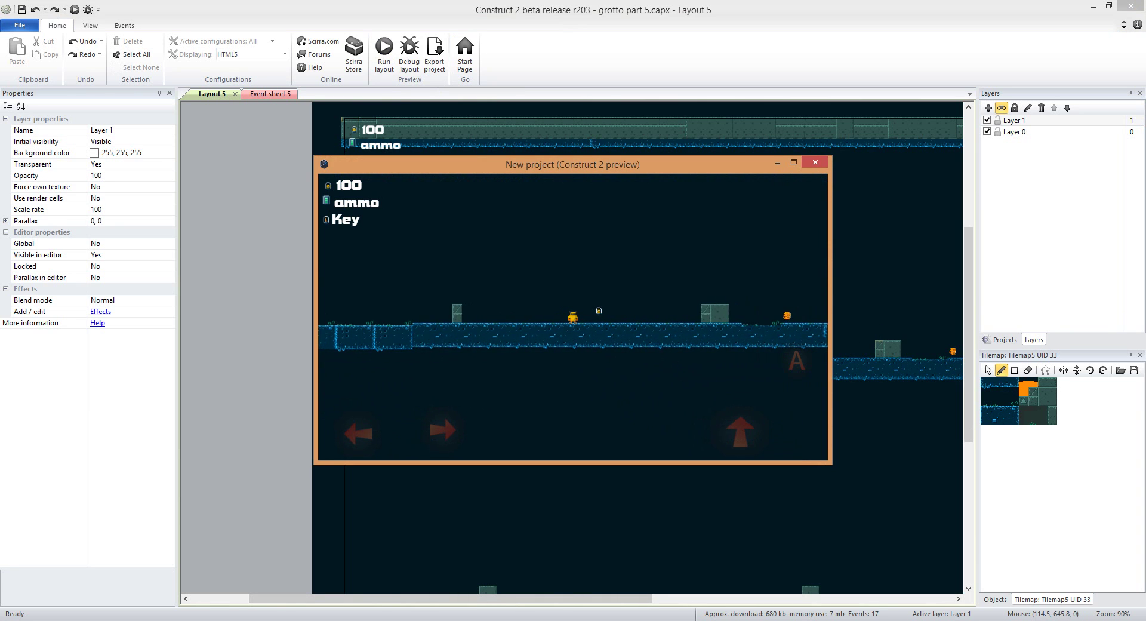
key(Up)
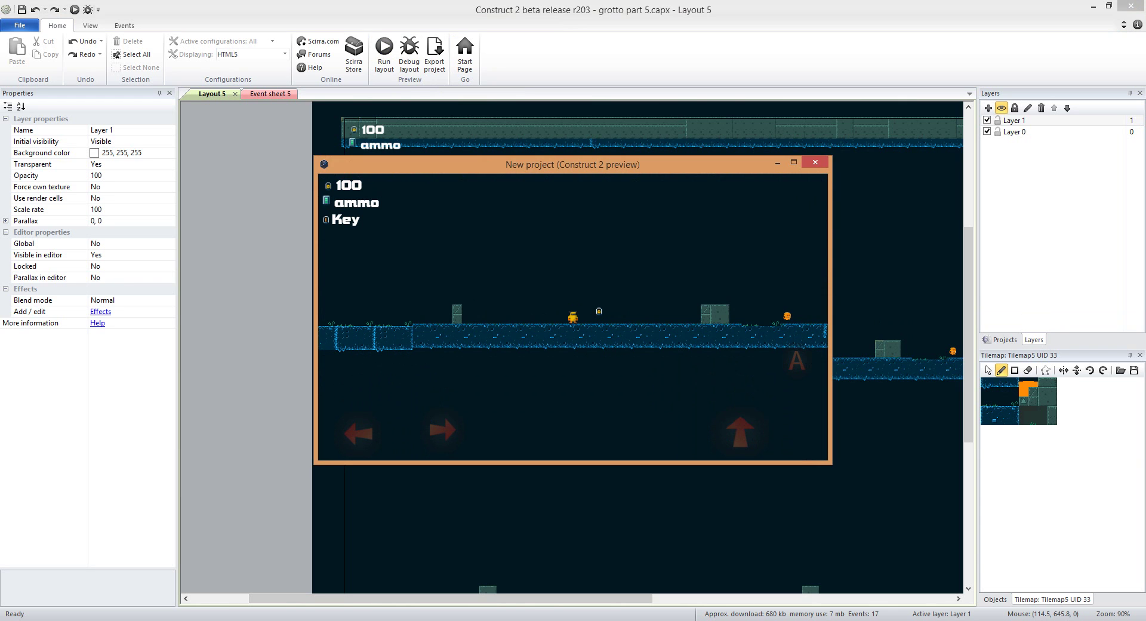
key(Right)
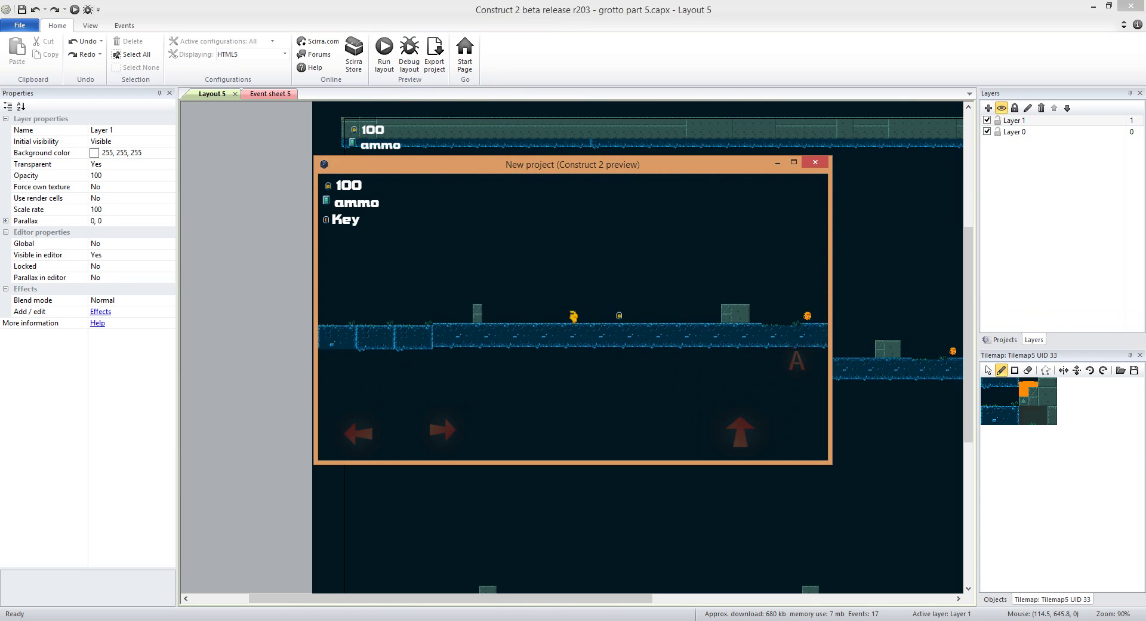
Step left to collect the key, then run the player right across the level.
key(Left)
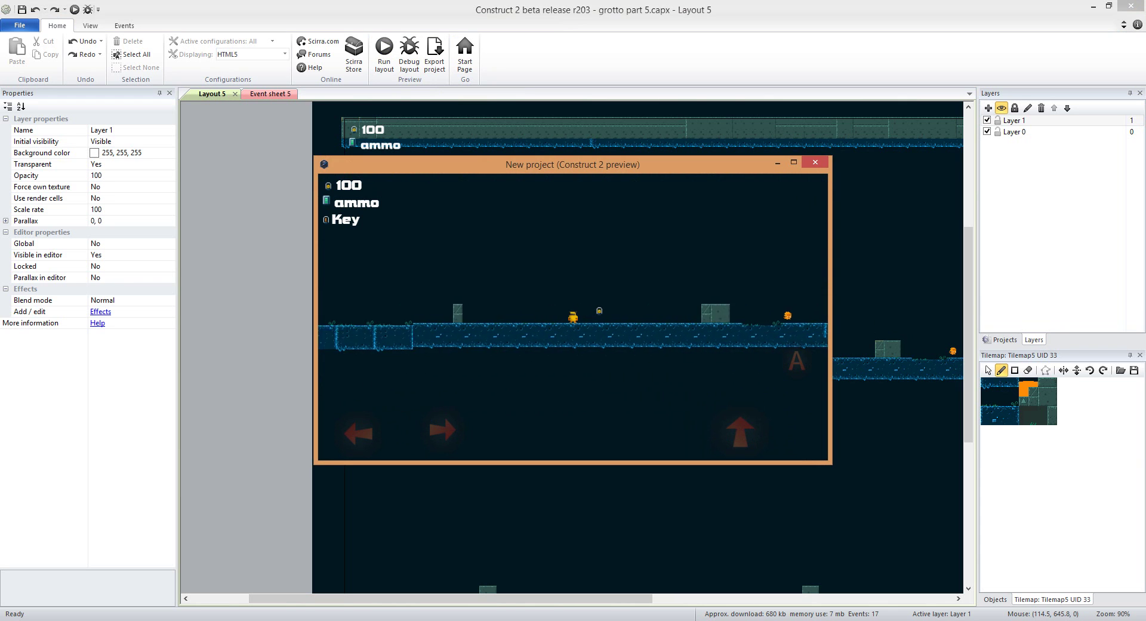
key(Left)
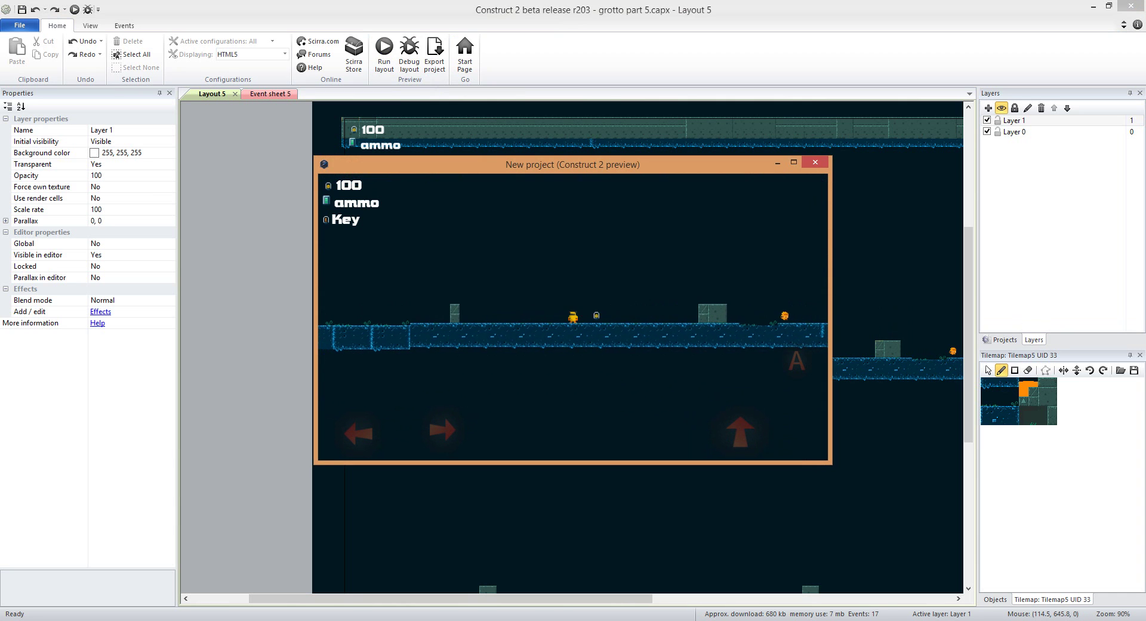
key(Right)
key(Left)
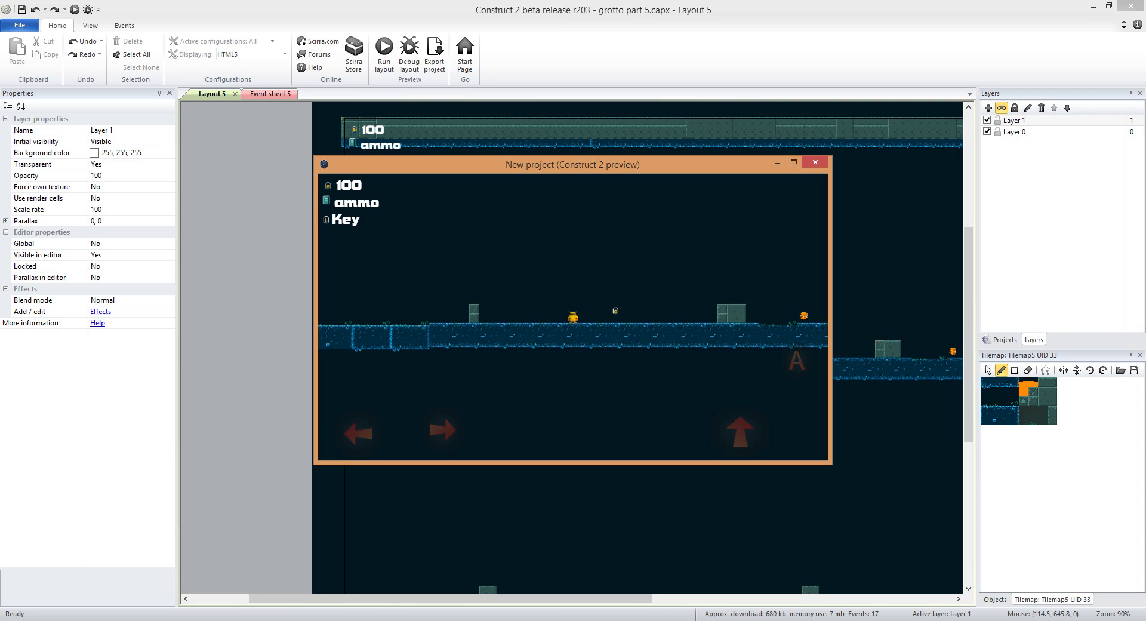
key(Right)
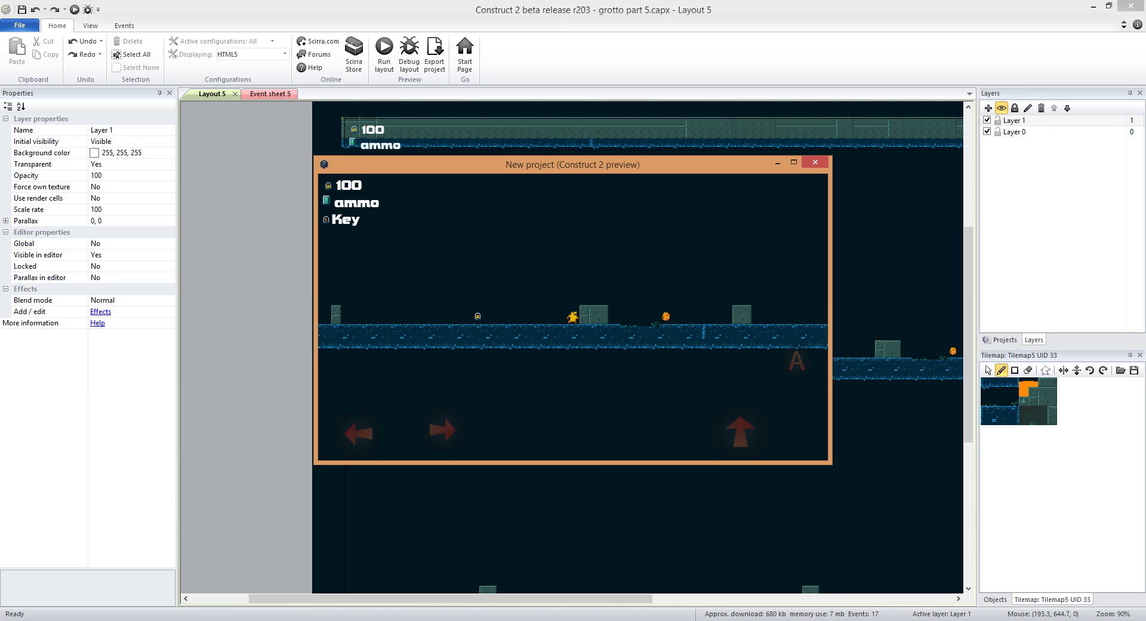
key(Right)
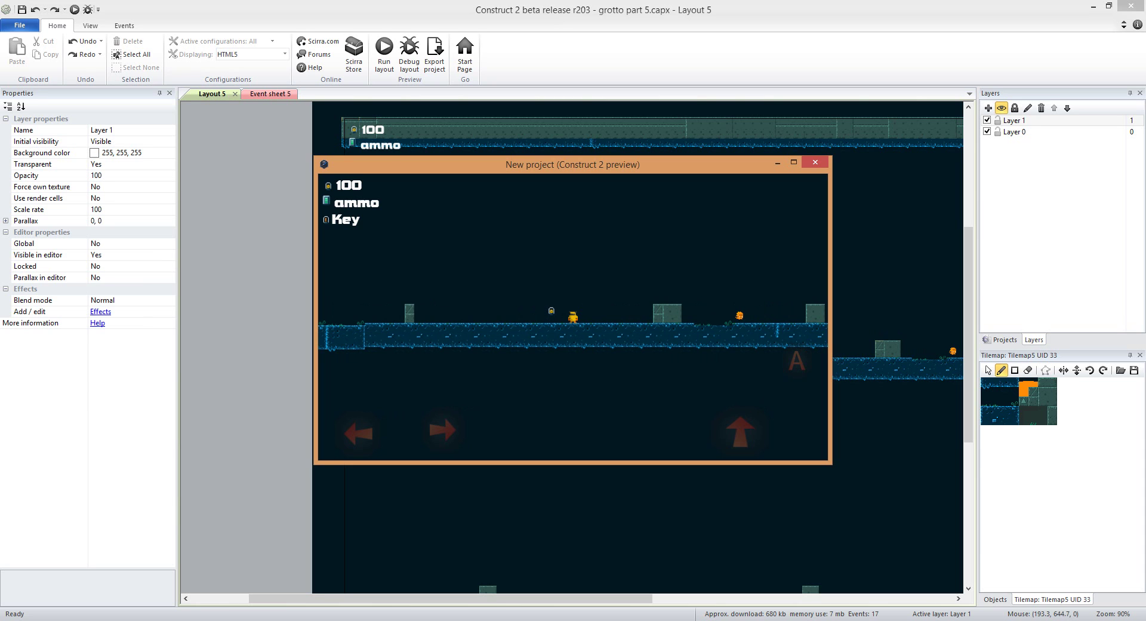
Jump the player forward to collect the health pickup, then move back left.
key(Right)
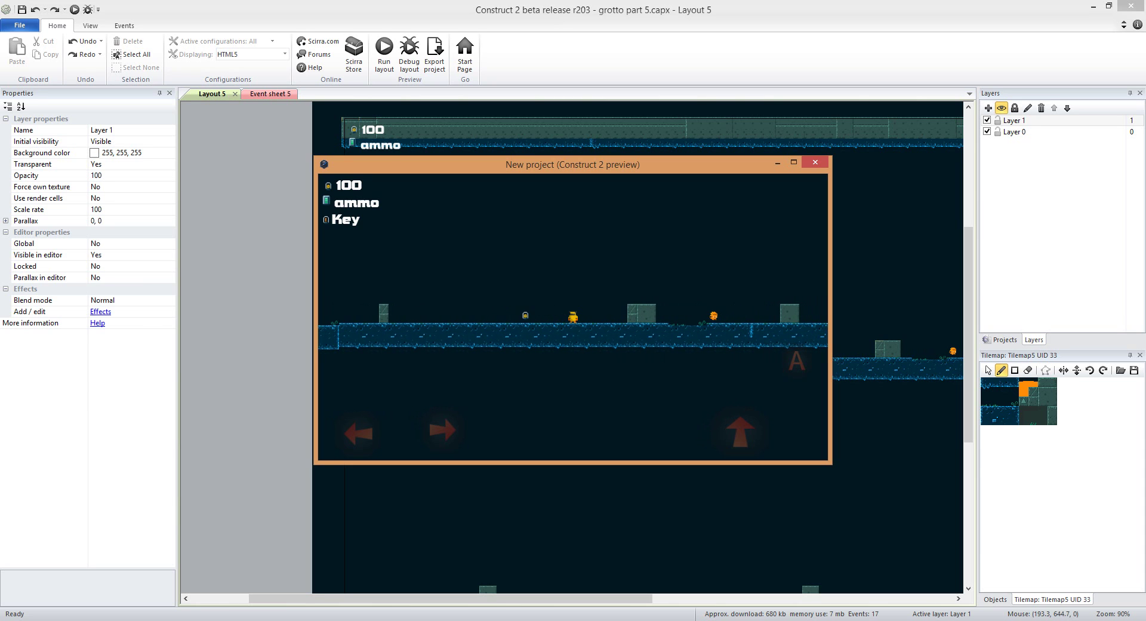
key(Right)
key(Up)
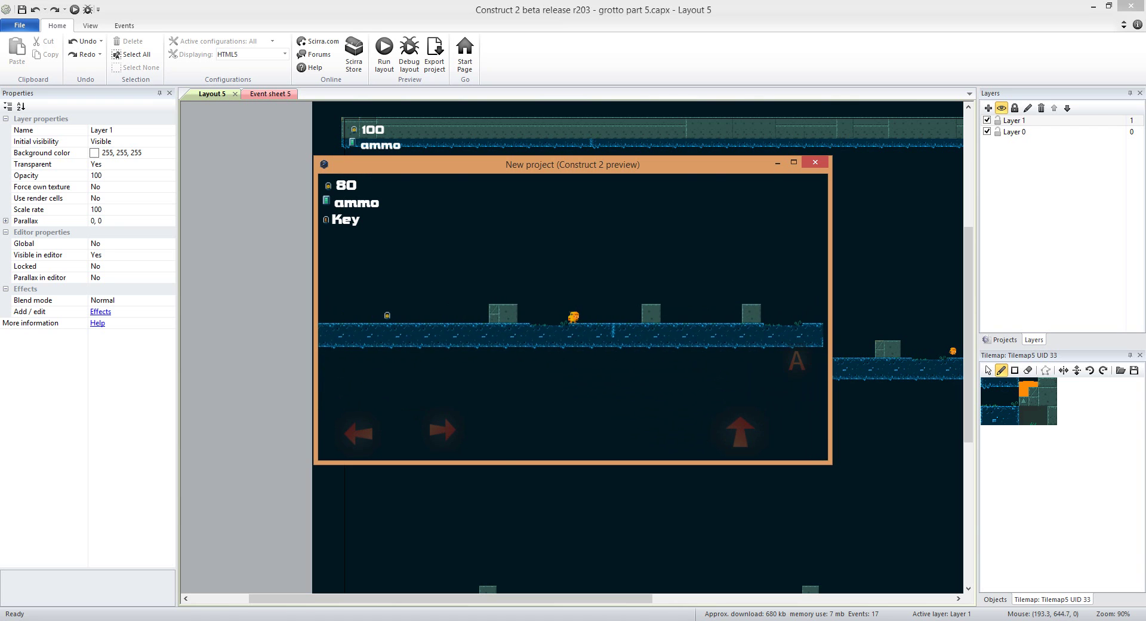
key(Up)
key(Right)
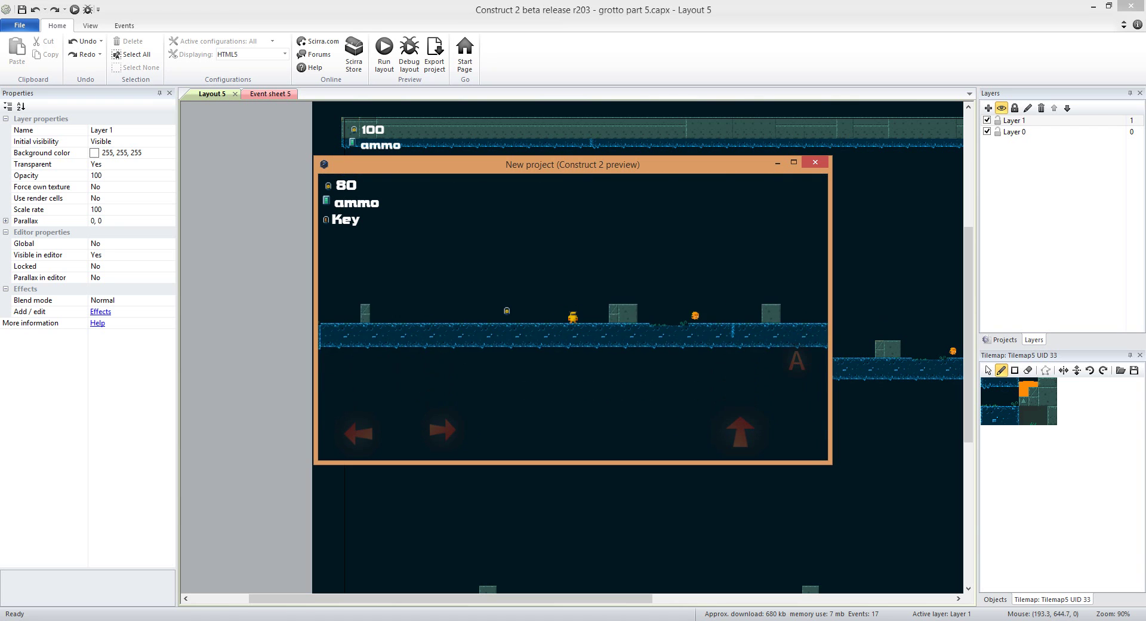
key(Left)
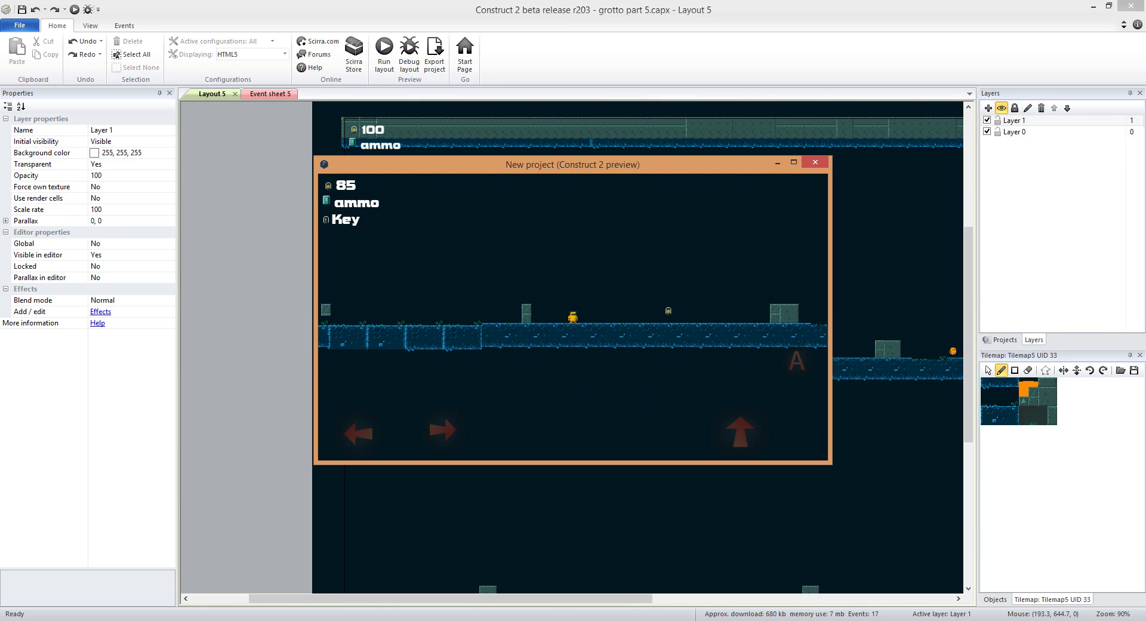
Hop the player right along the ledge onto the small floating platform.
key(Up)
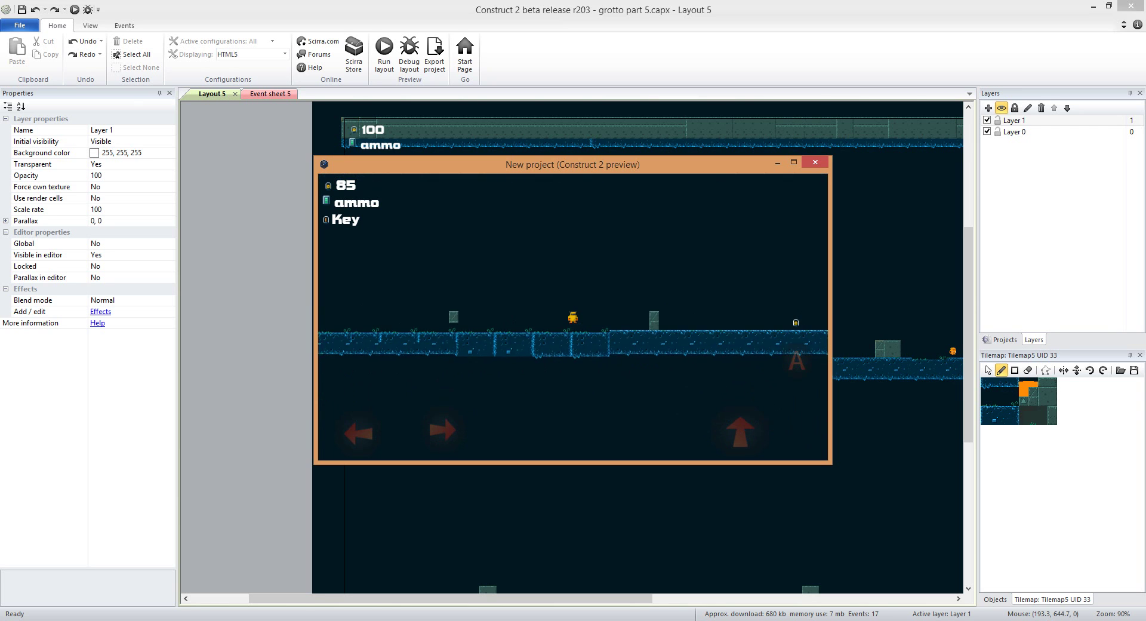
key(Up)
key(Up)
key(Right)
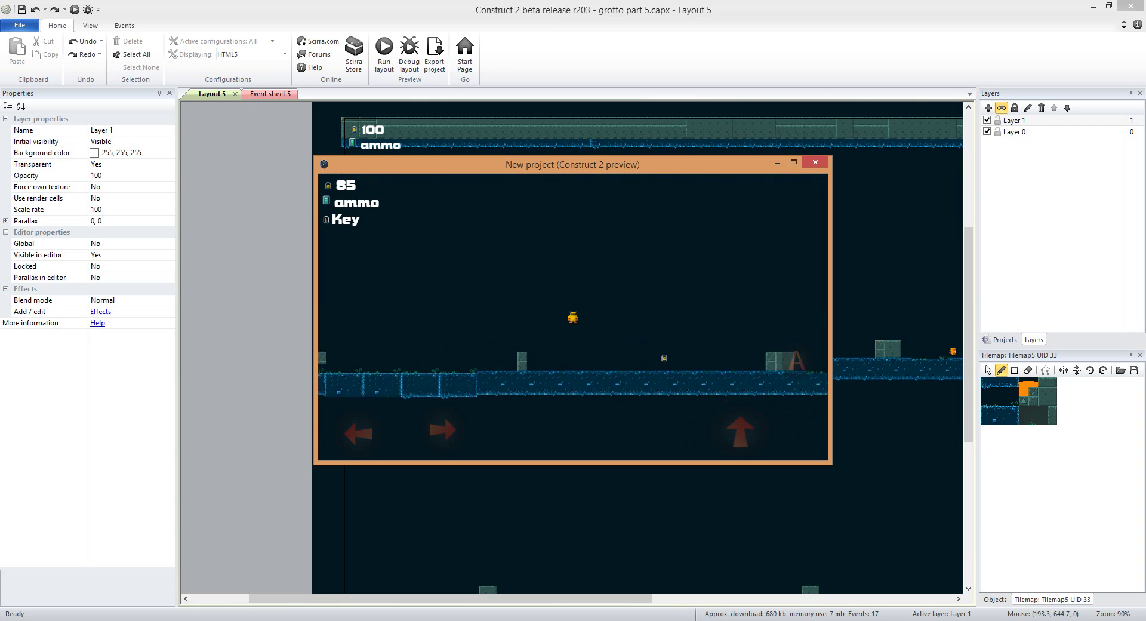
key(Up)
key(Right)
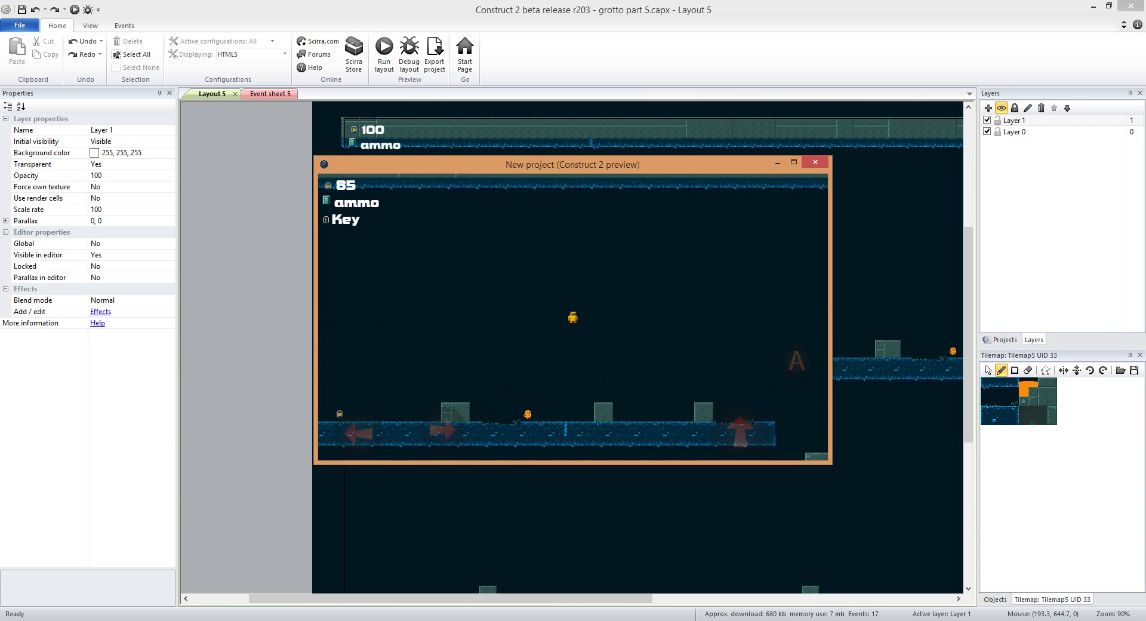
key(Up)
key(Right)
key(Up)
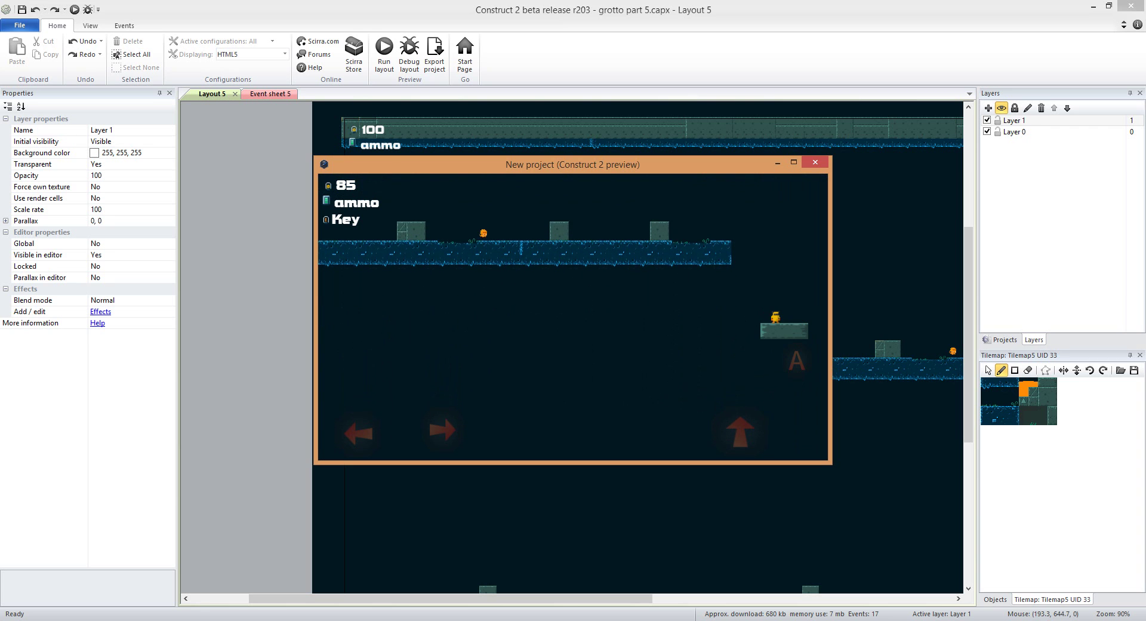
Drop to the lower ground, jump along it and off the stone block to the left.
key(Left)
key(Up)
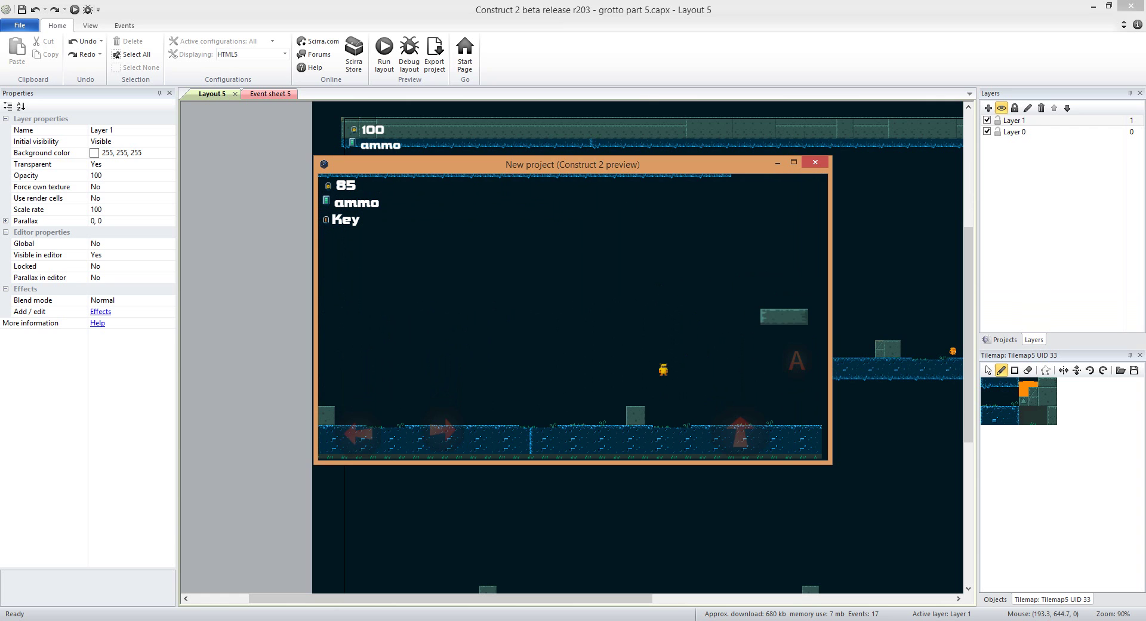
key(Left)
key(Up)
key(Left)
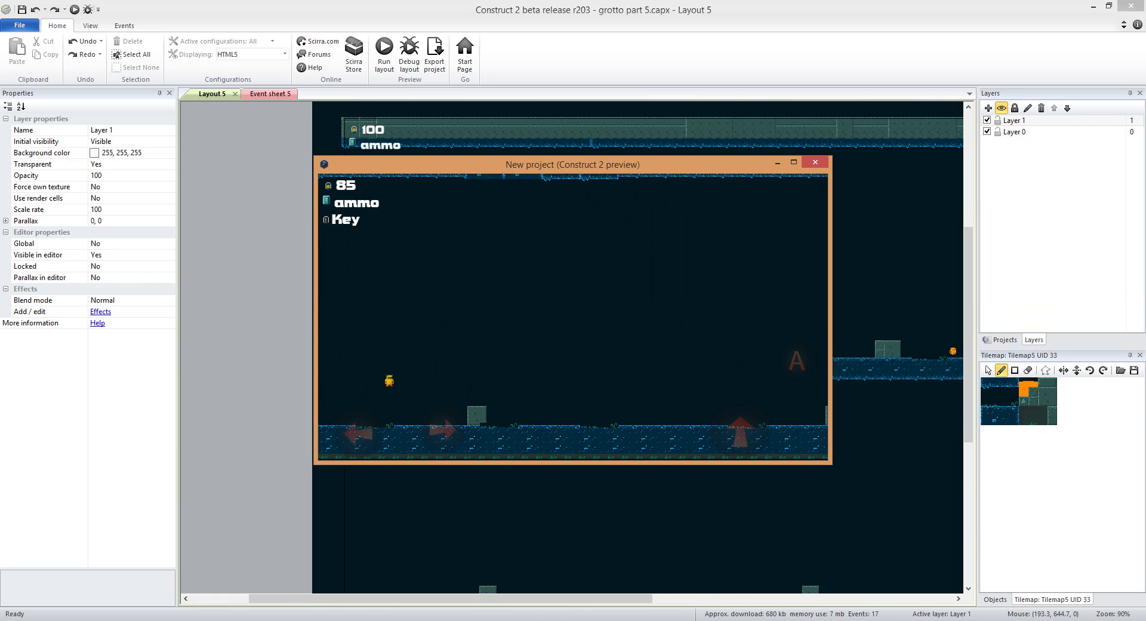
key(Right)
key(Up)
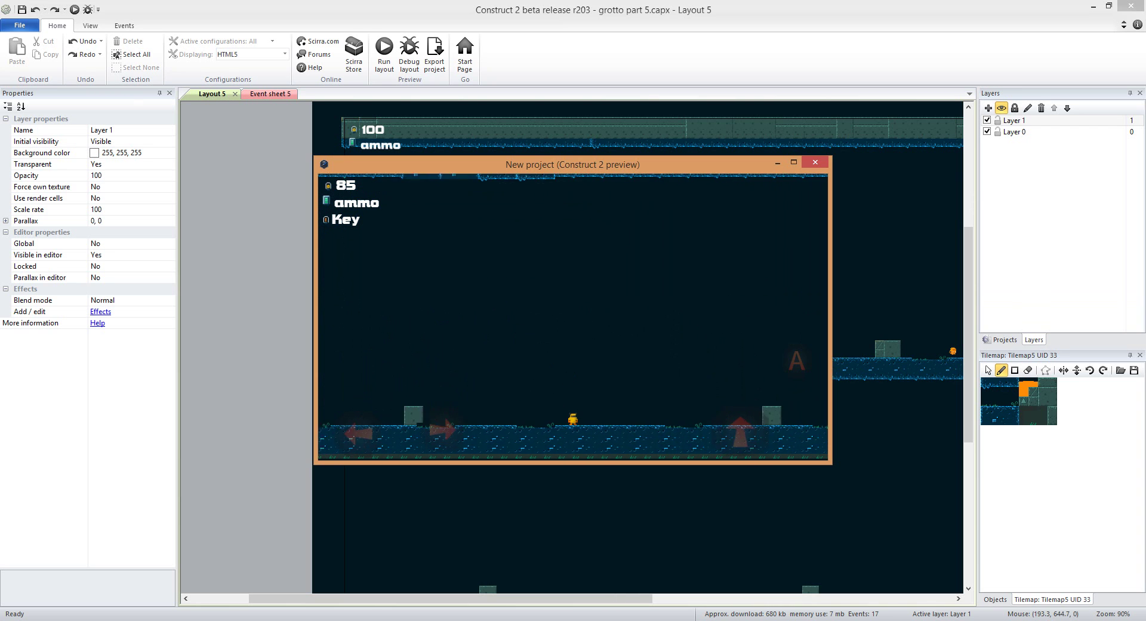
key(Left)
key(Up)
key(Left)
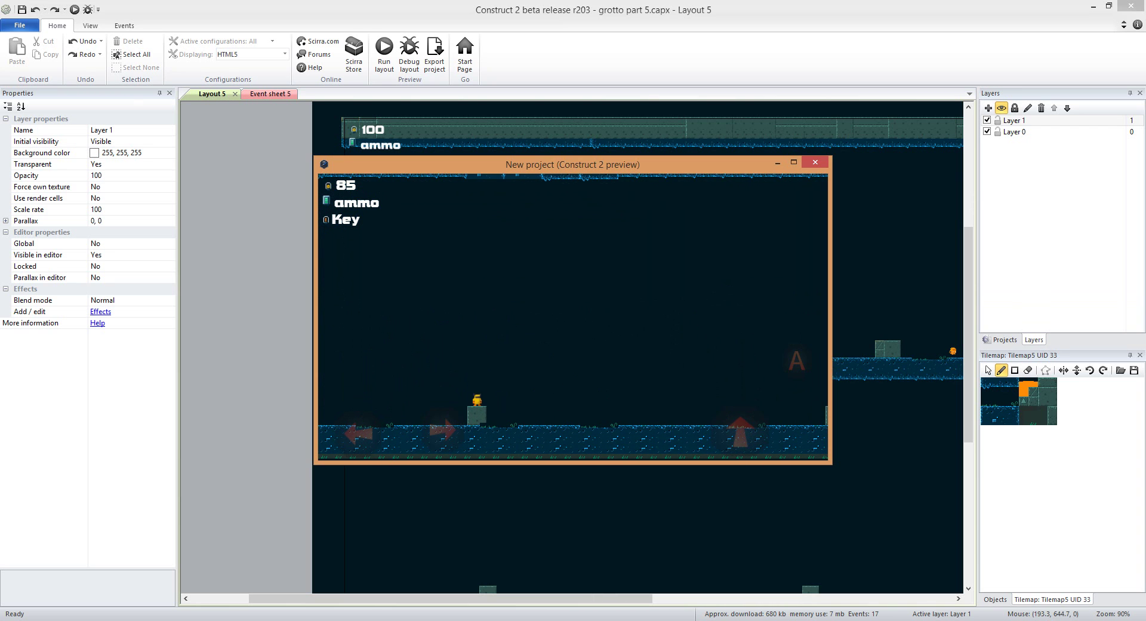
key(Up)
key(Up)
key(Left)
key(Right)
key(Up)
Stop the preview and scroll through Event sheet 5.
click(677, 131)
click(269, 94)
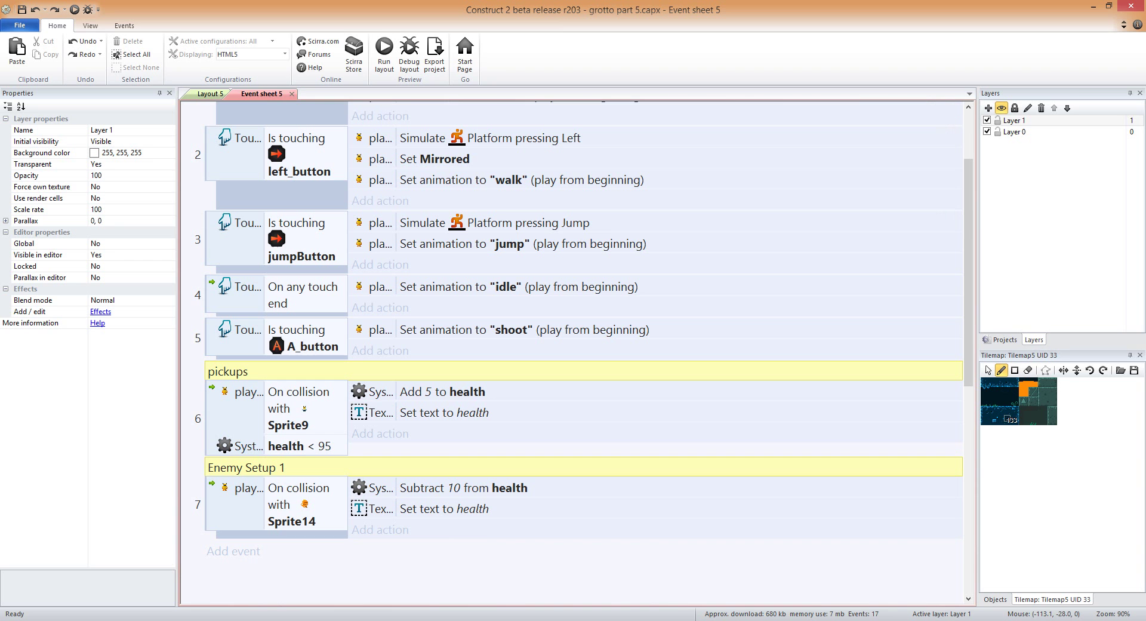
scroll(381, 200, up, 2)
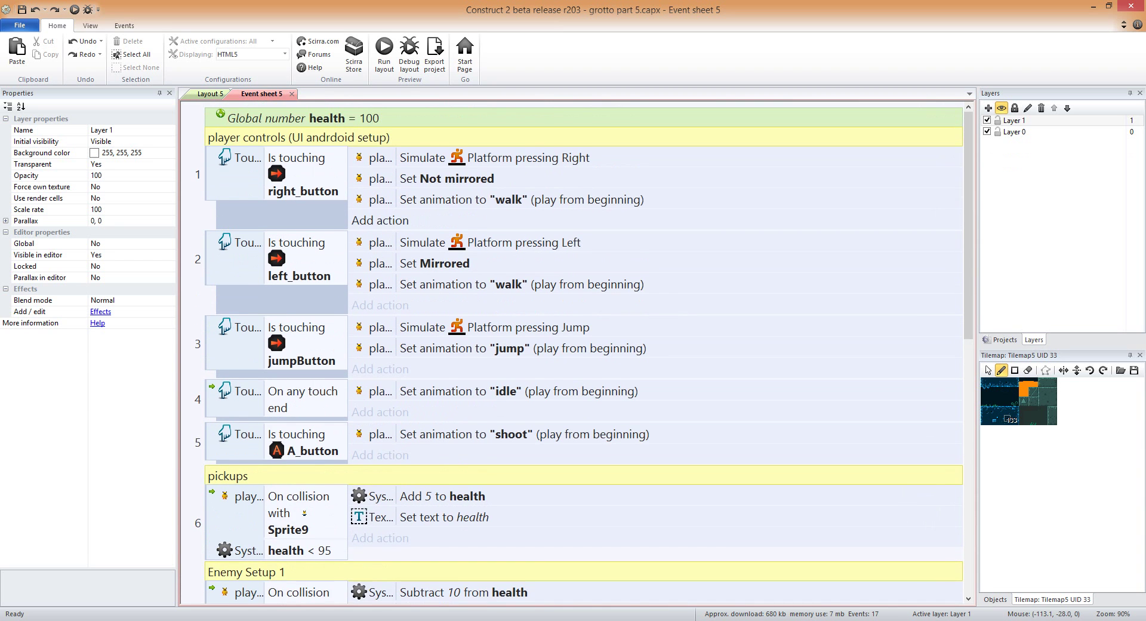
scroll(380, 200, down, 1)
scroll(380, 200, up, 1)
scroll(380, 200, down, 1)
scroll(380, 245, down, 3)
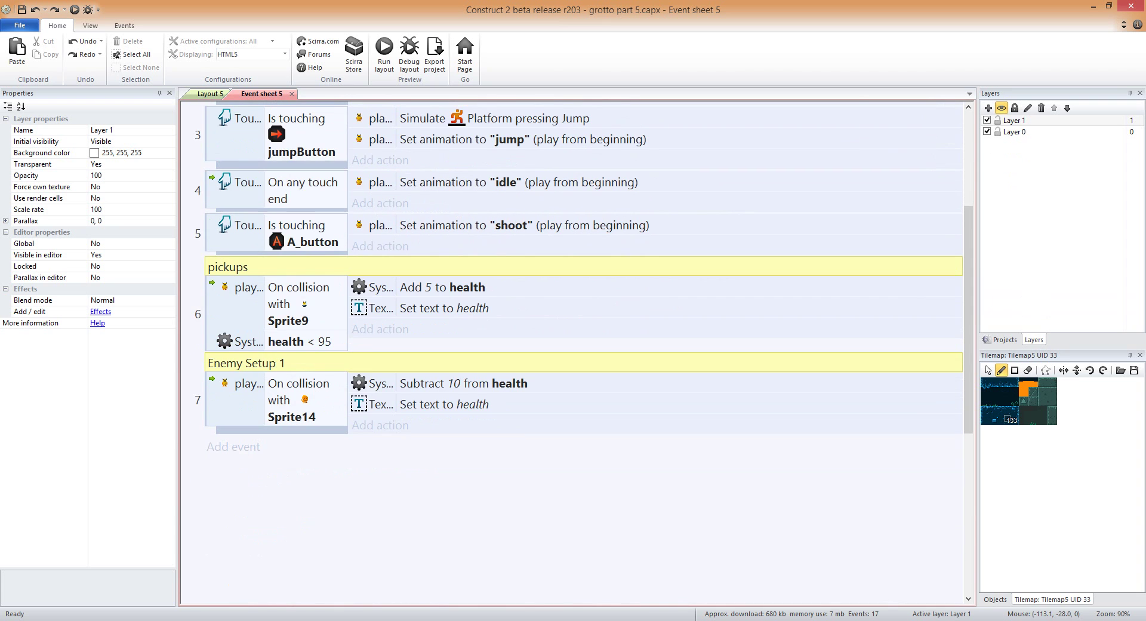
ctrl+scroll(571, 353, up, 1)
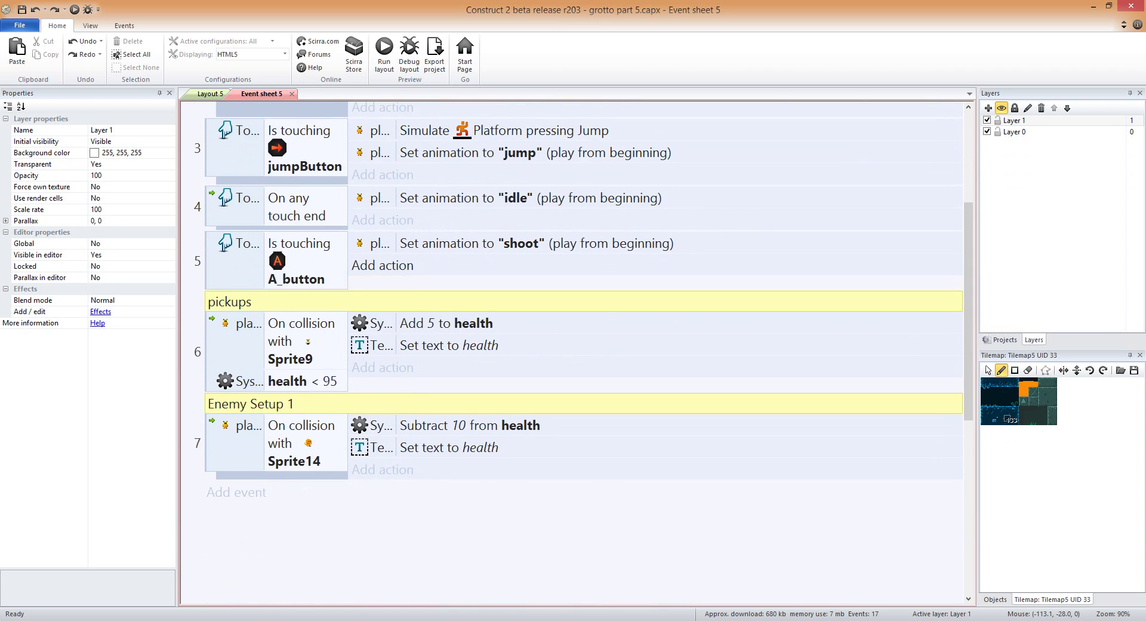
ctrl+scroll(571, 352, up, 1)
ctrl+scroll(572, 352, up, 1)
Step through event 6's Sprite9 collision, Add 5 to health, Set text and health < 95 items.
click(287, 367)
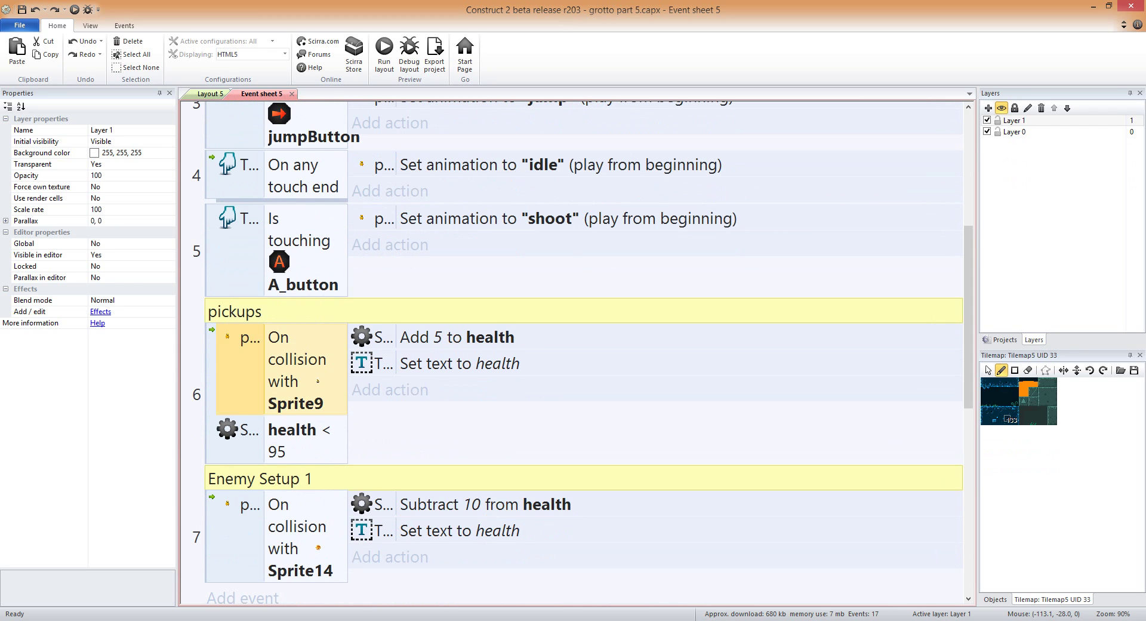
click(454, 336)
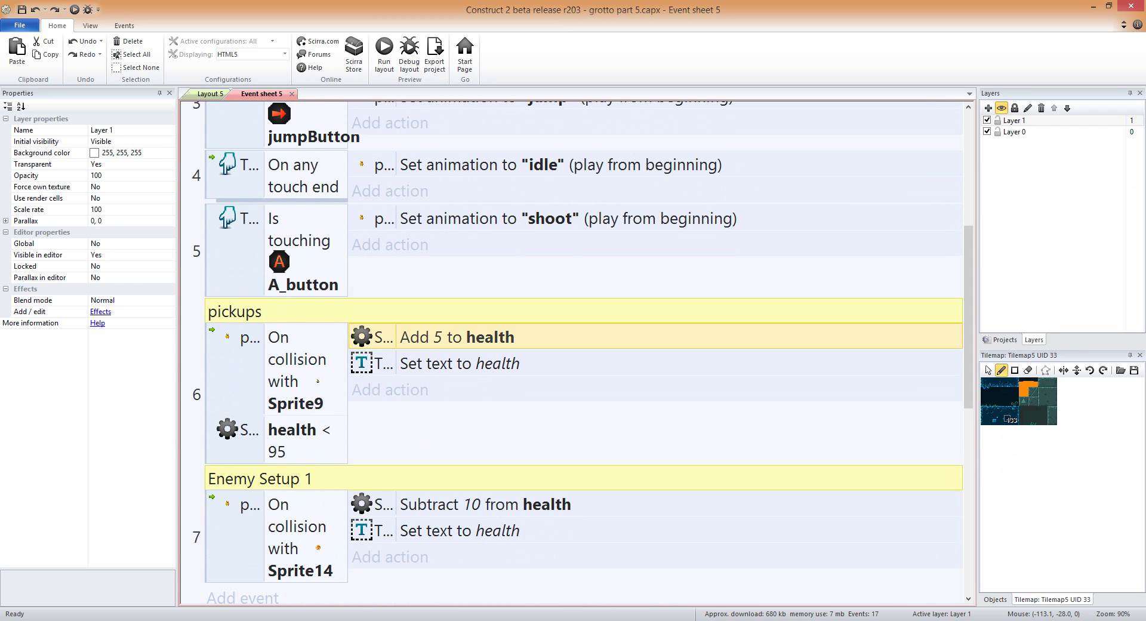
key(Down)
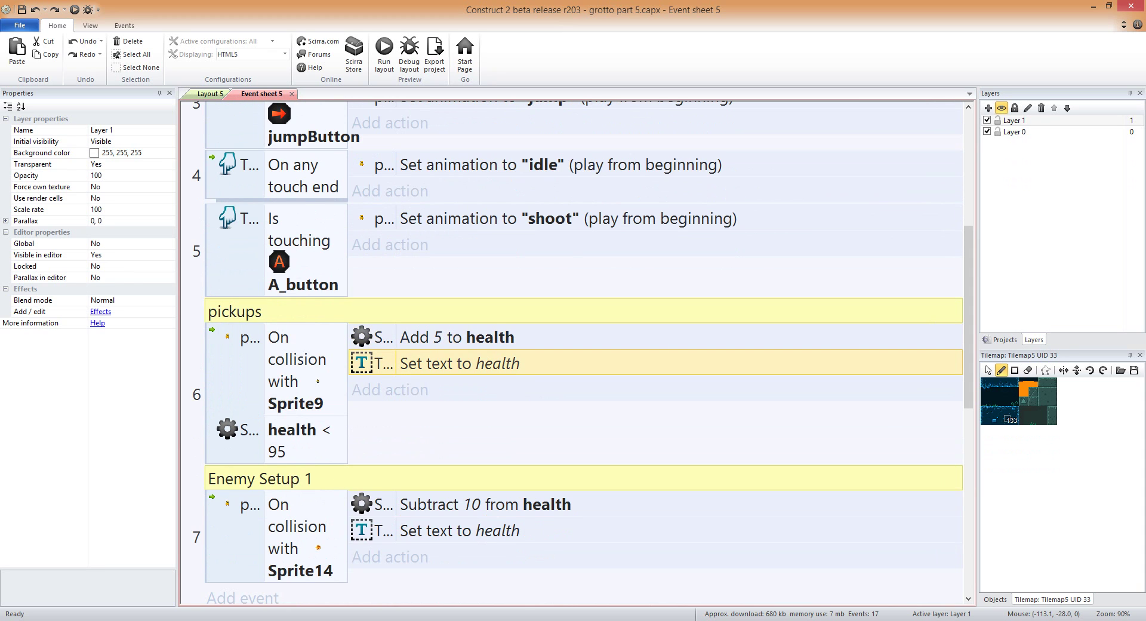
key(Left)
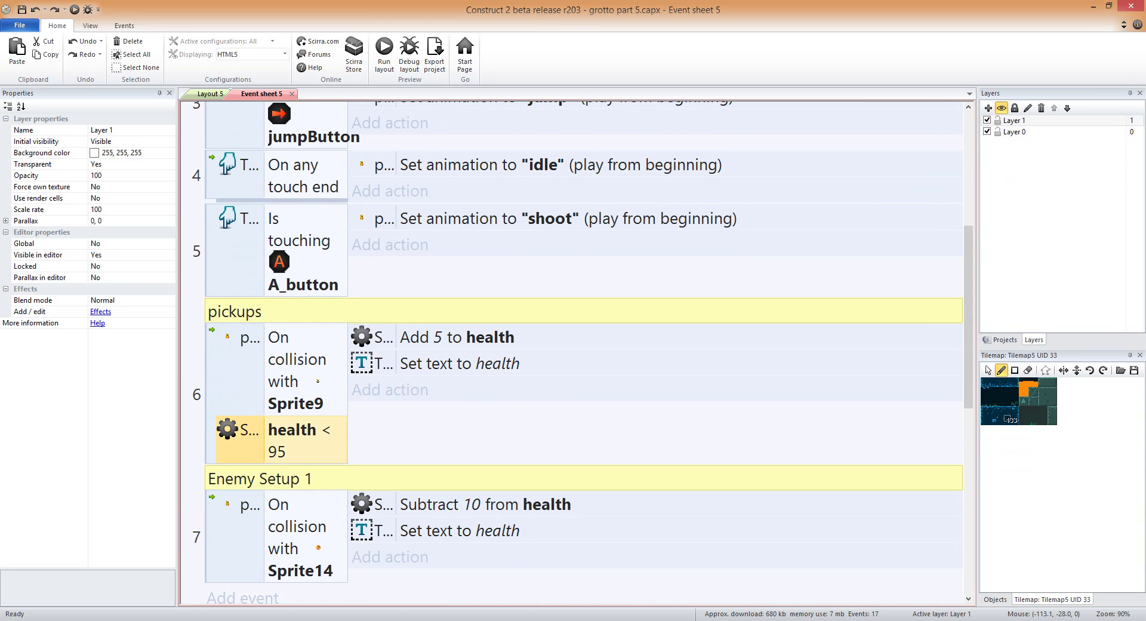
Open the pickup condition's options and health comparison settings, closing both unchanged.
right_click(290, 347)
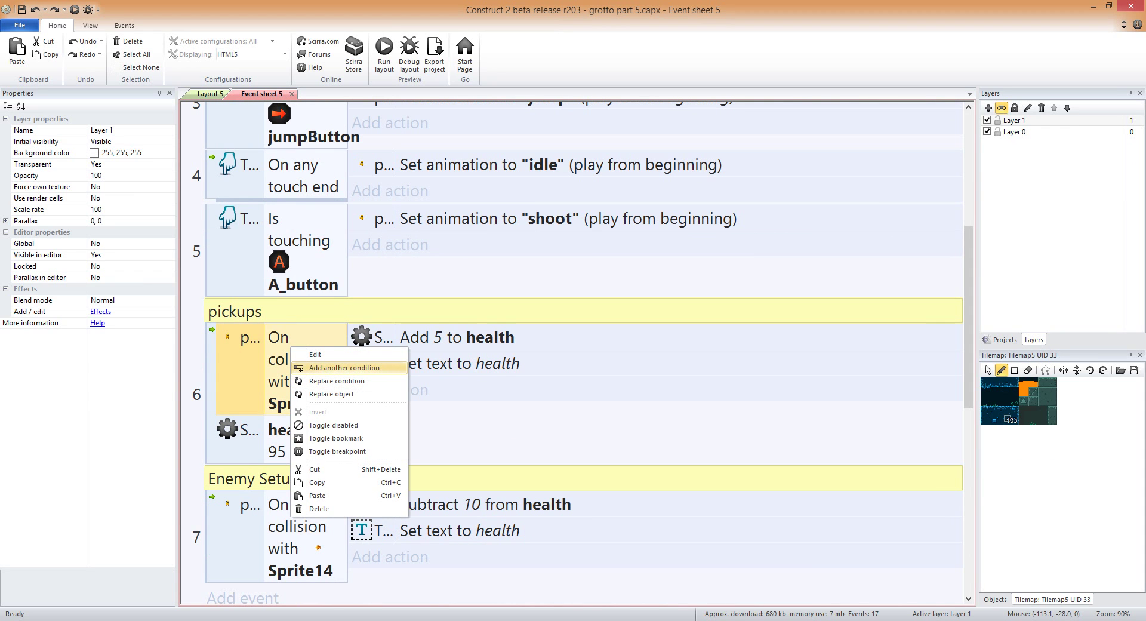
click(344, 367)
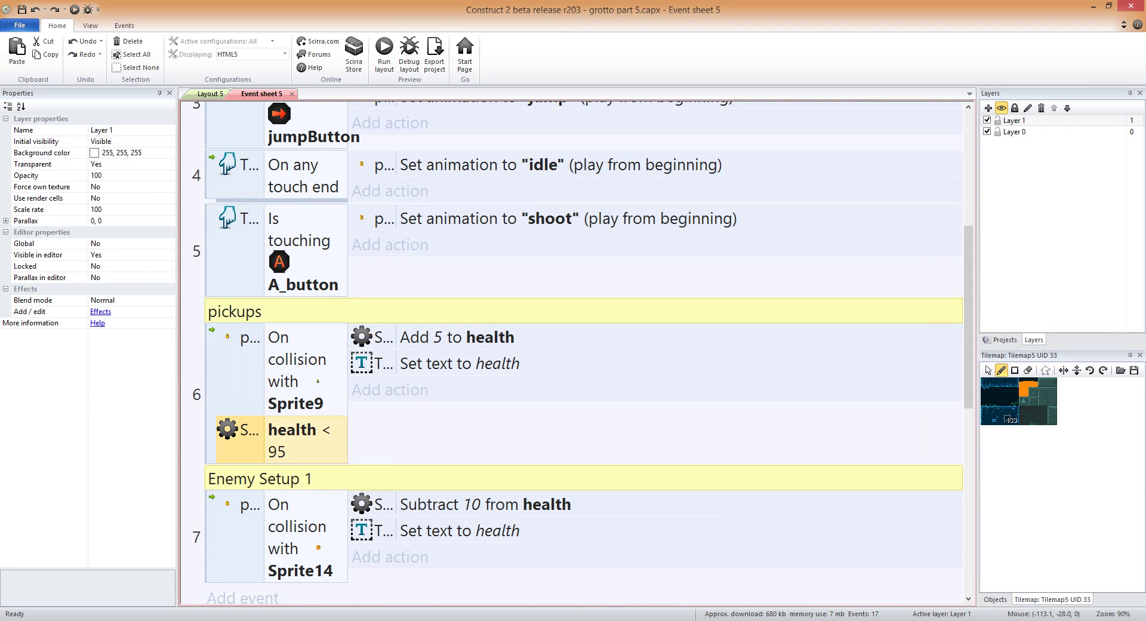
key(Return)
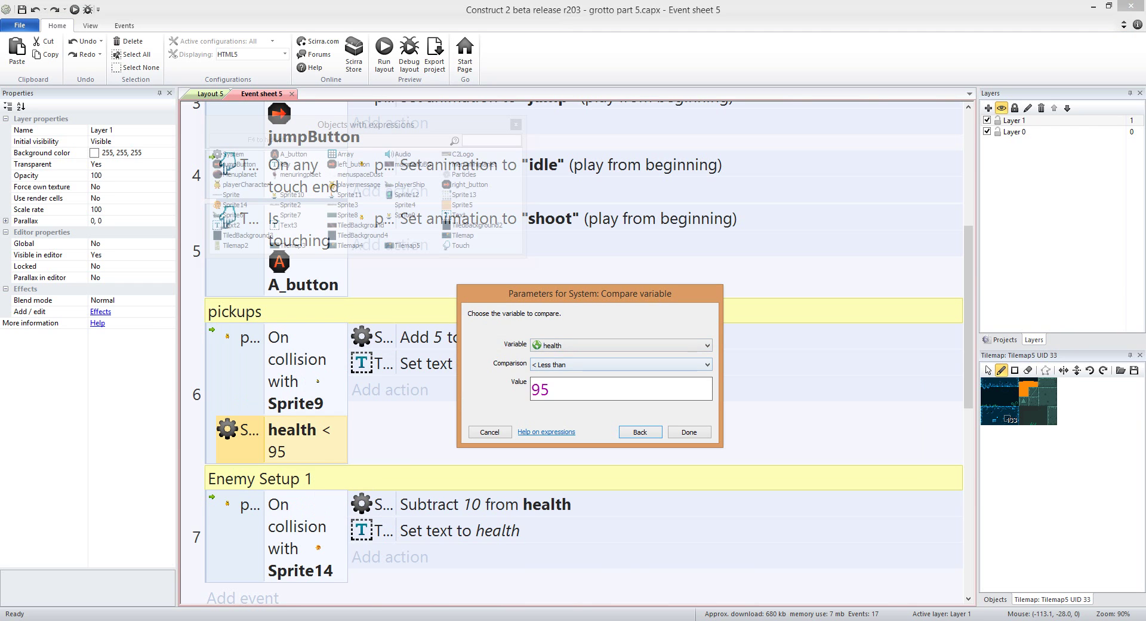
key(Return)
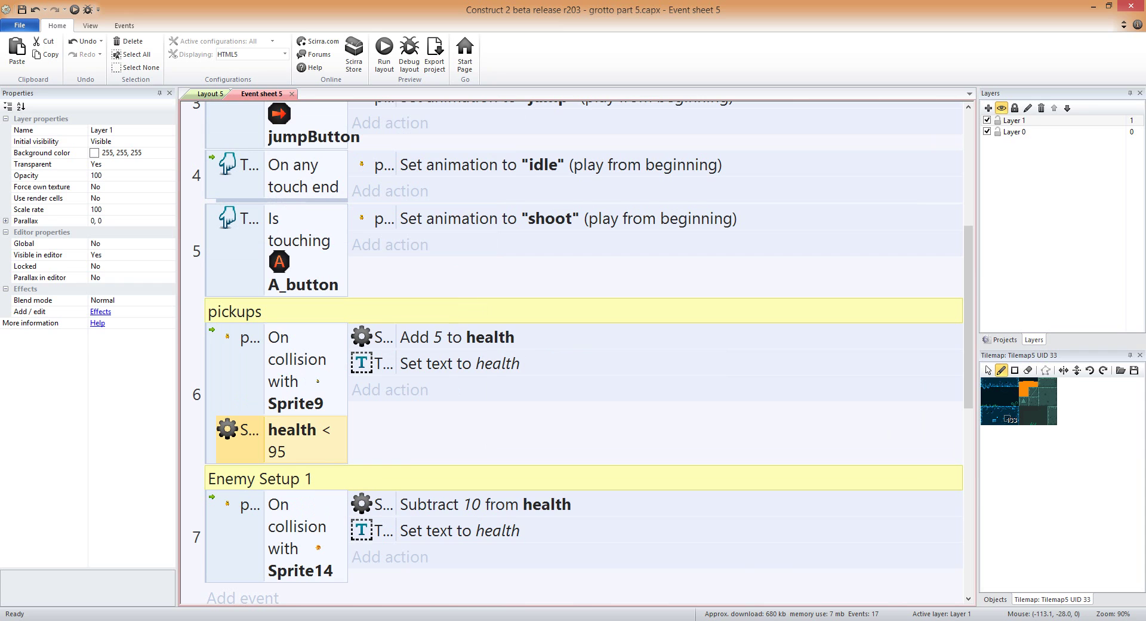
Move down to event 7's enemy collision and scroll the event sheet.
scroll(573, 352, down, 5)
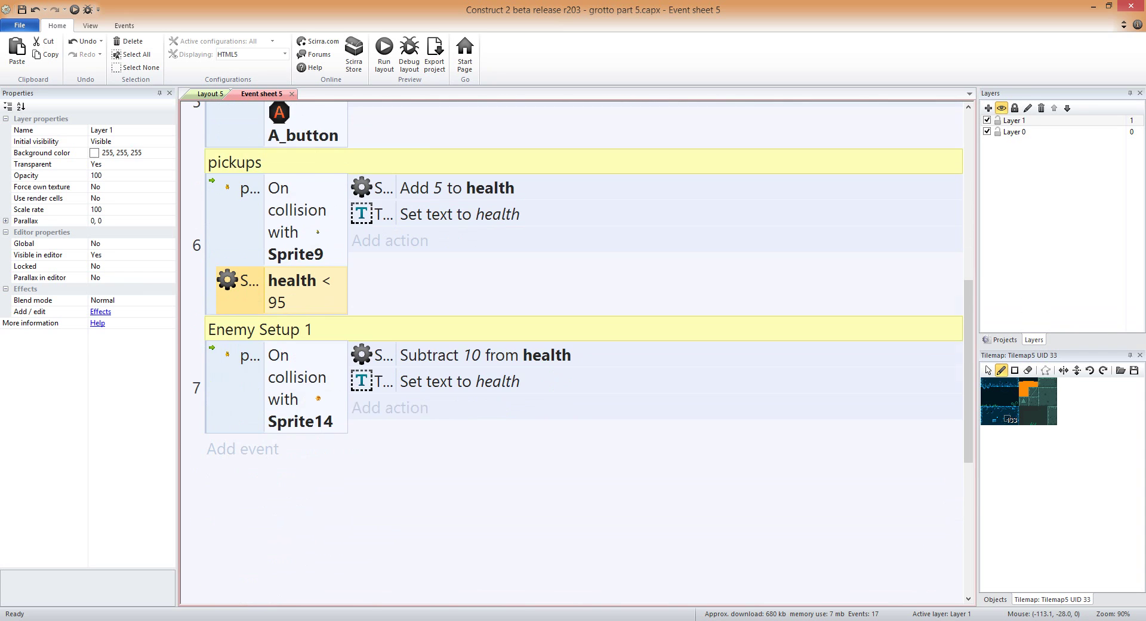
key(Down)
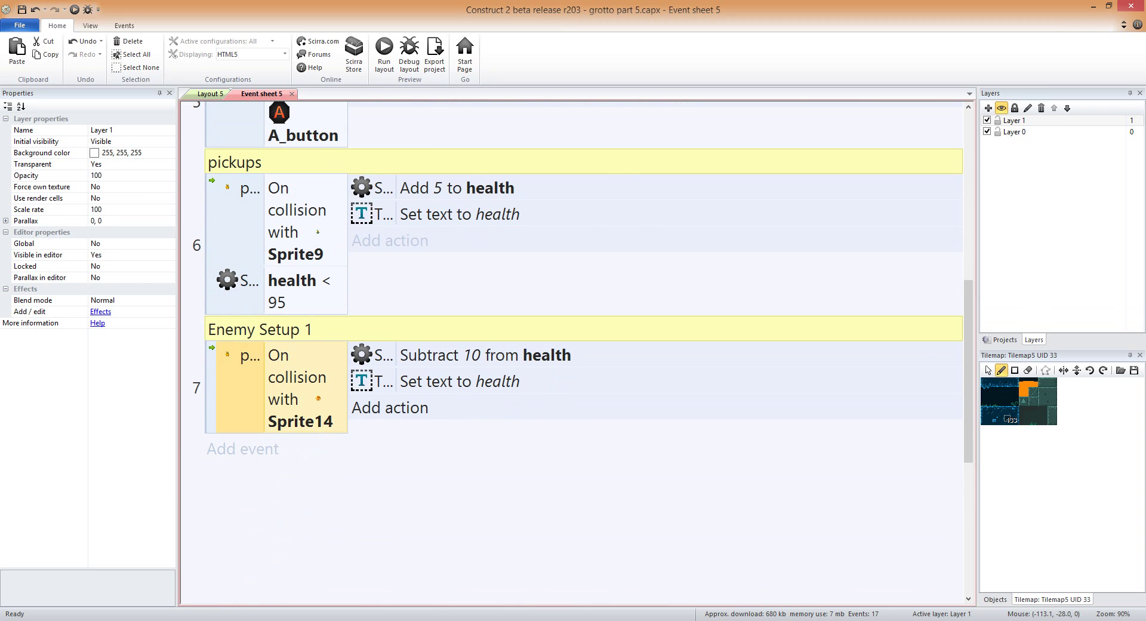
scroll(390, 407, up, 2)
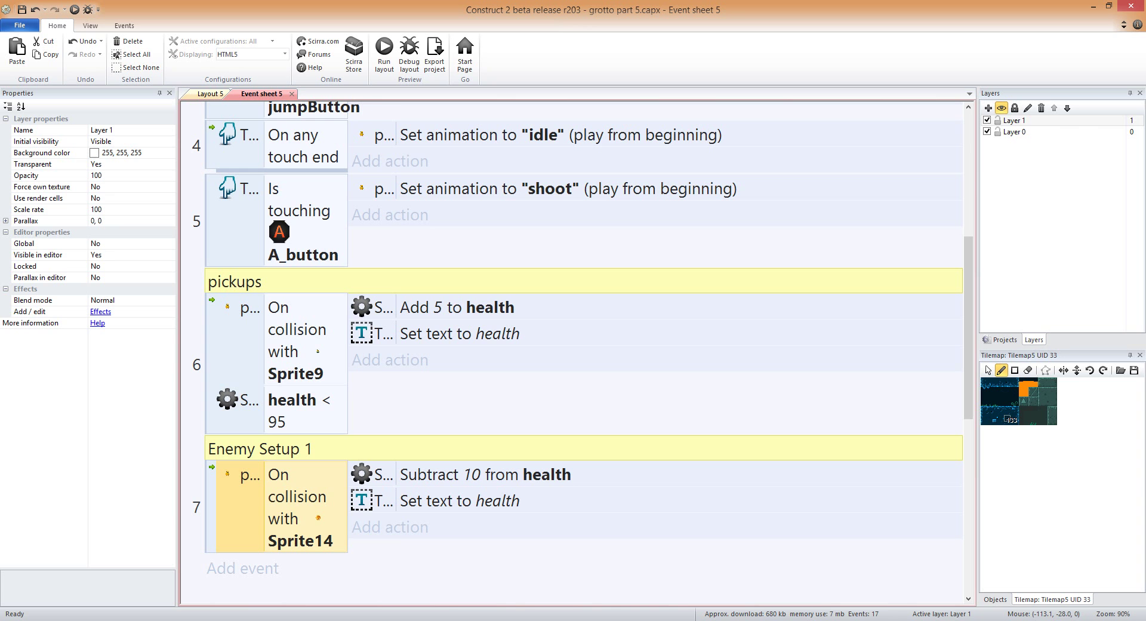
Switch between Layout 5 and Event sheet 5, scrolling to the top of the sheet.
click(210, 94)
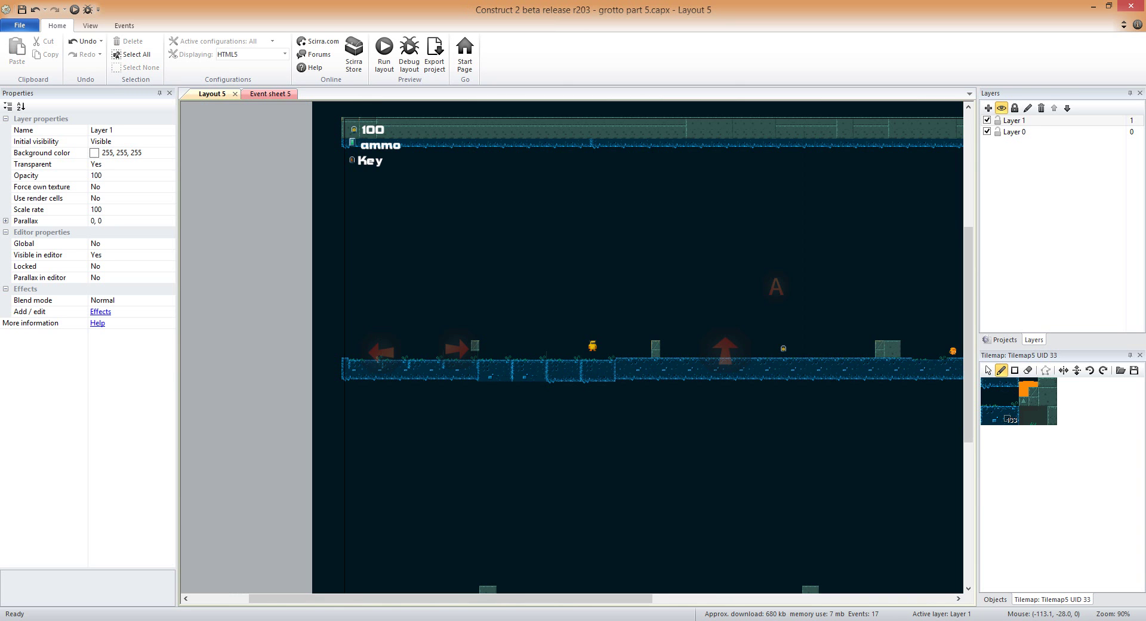
click(262, 93)
scroll(573, 352, up, 3)
scroll(573, 352, up, 2)
scroll(573, 352, up, 1)
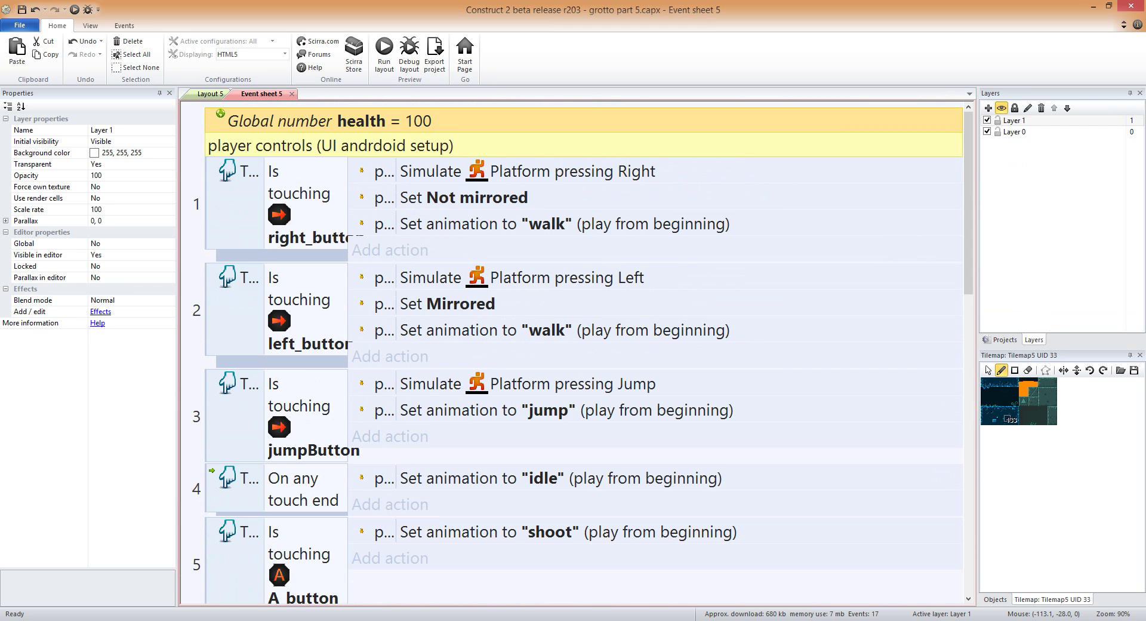
On Layout 5, inspect the 100 health, ammo and Key texts, then return to Event sheet 5.
click(211, 93)
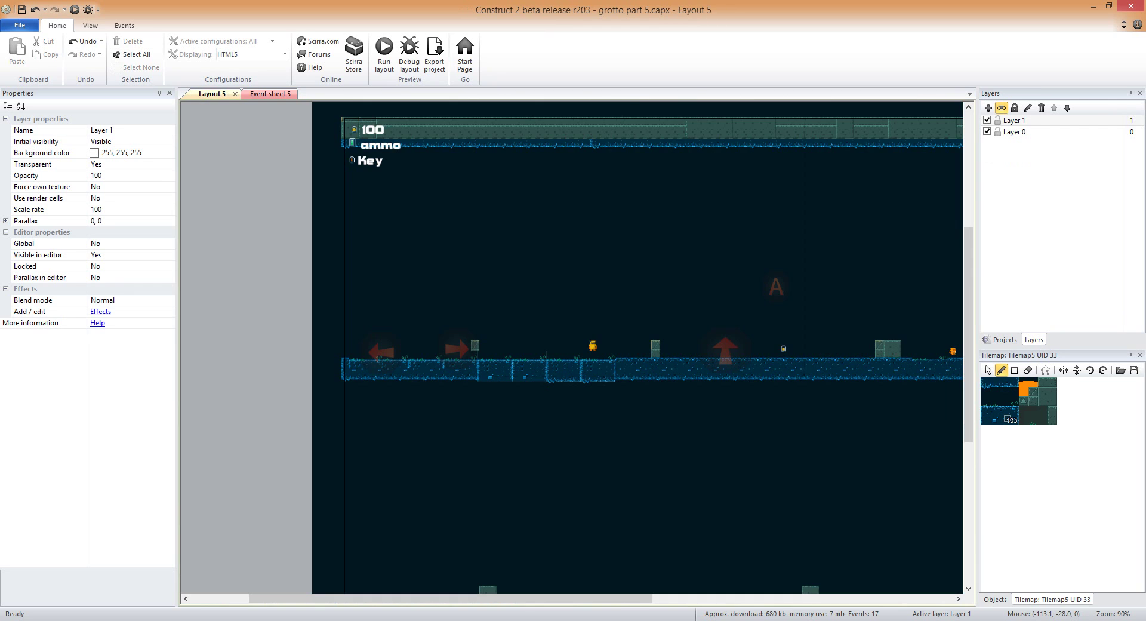
click(364, 130)
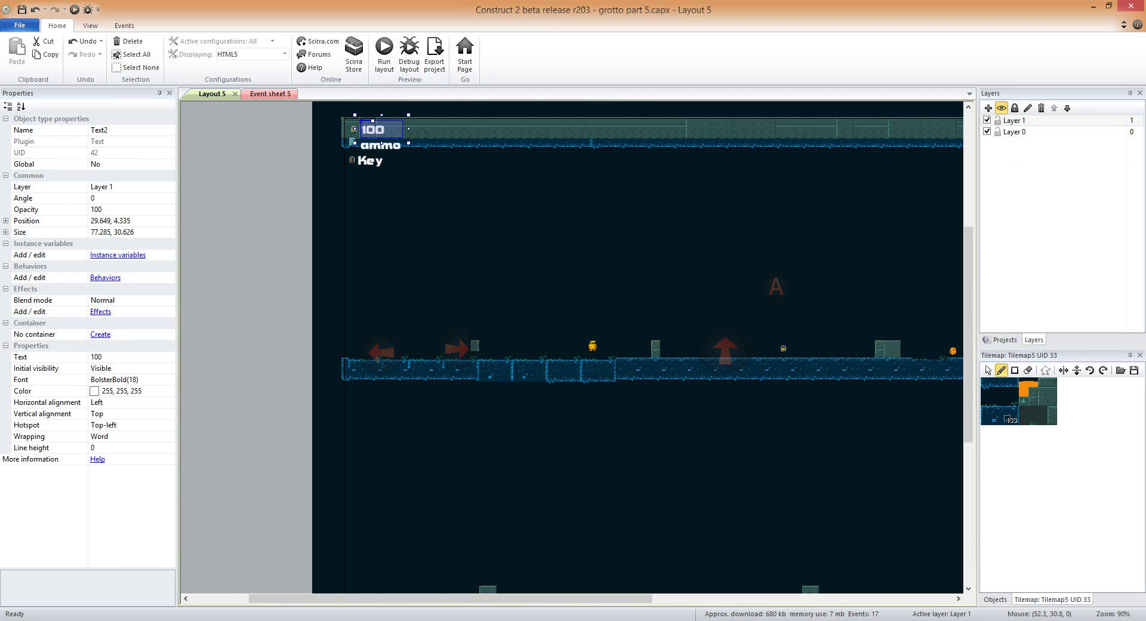
click(380, 145)
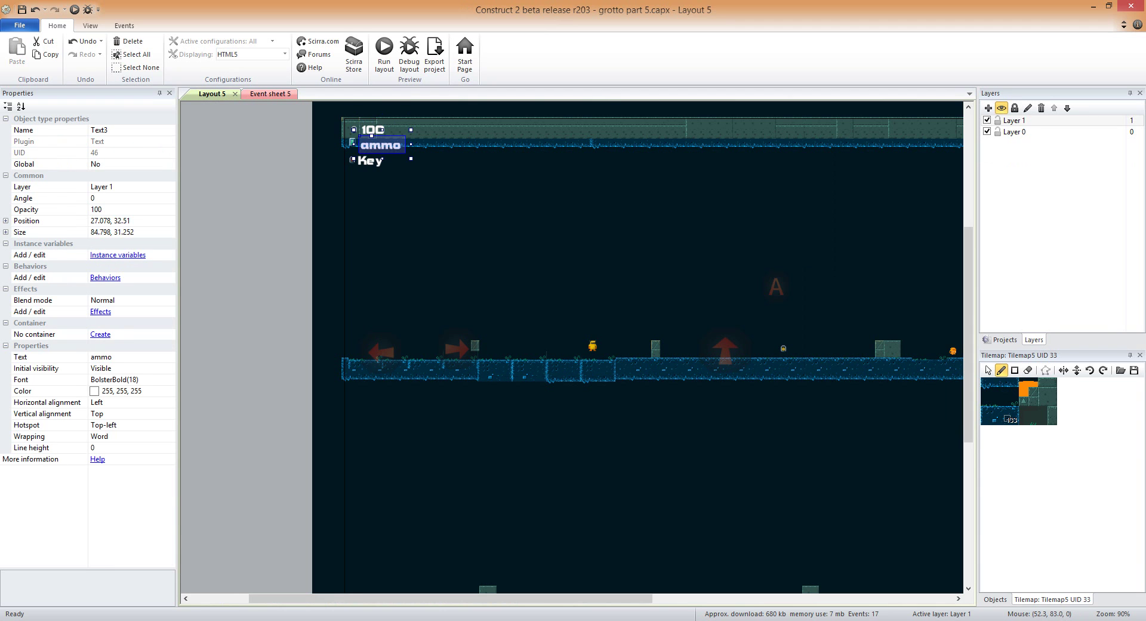
click(369, 161)
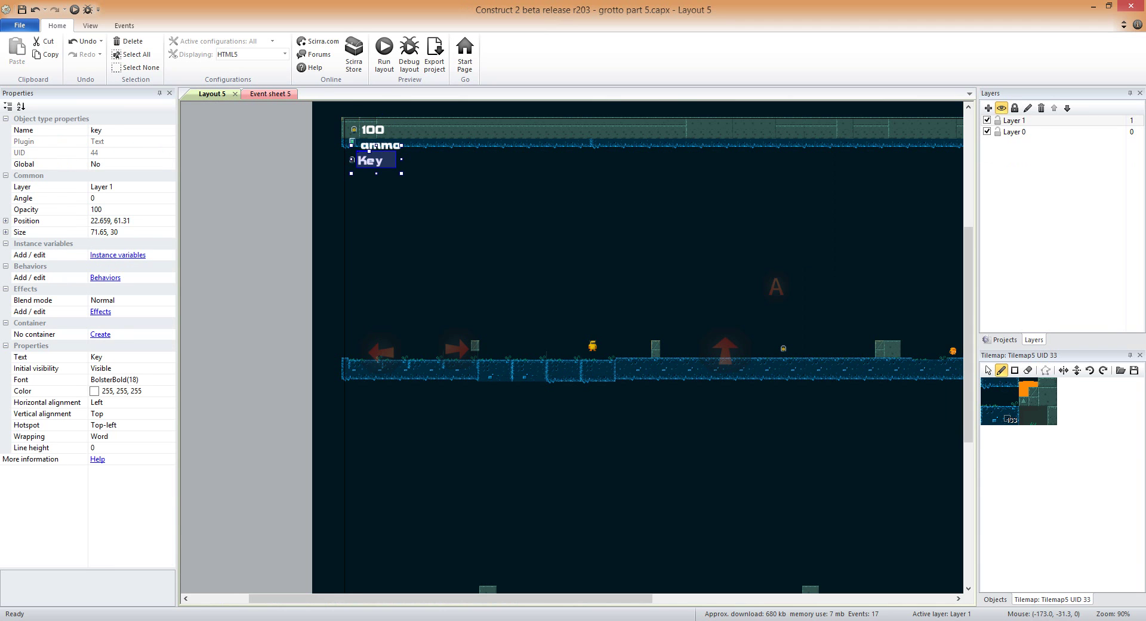
click(270, 94)
scroll(573, 352, down, 5)
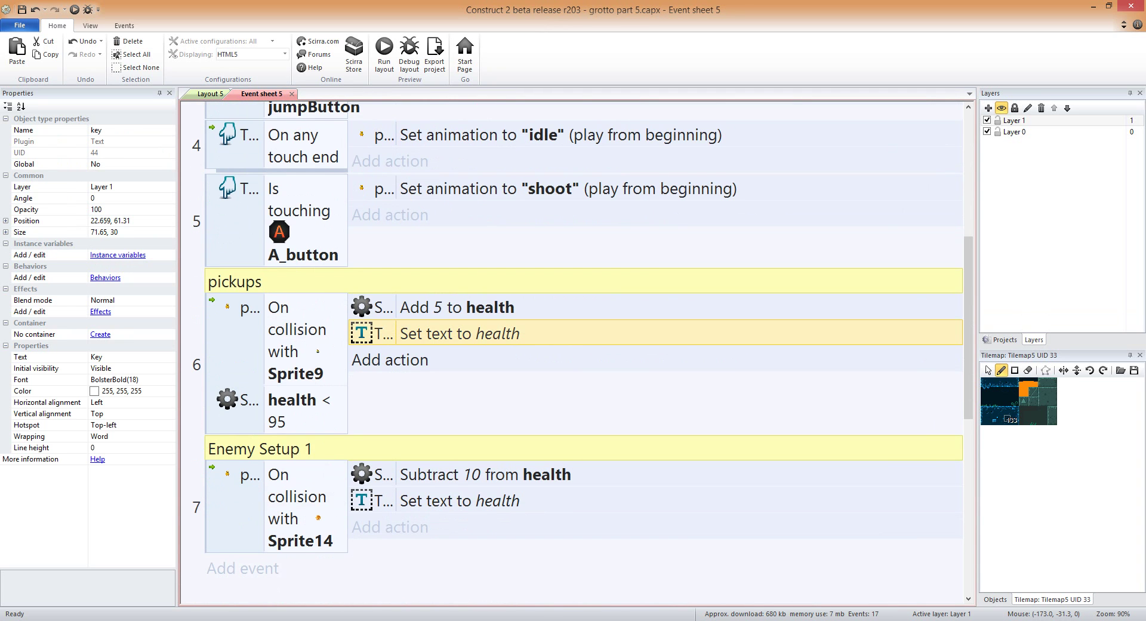
Add a Text2 Set text action with value health to the pickups event.
click(389, 359)
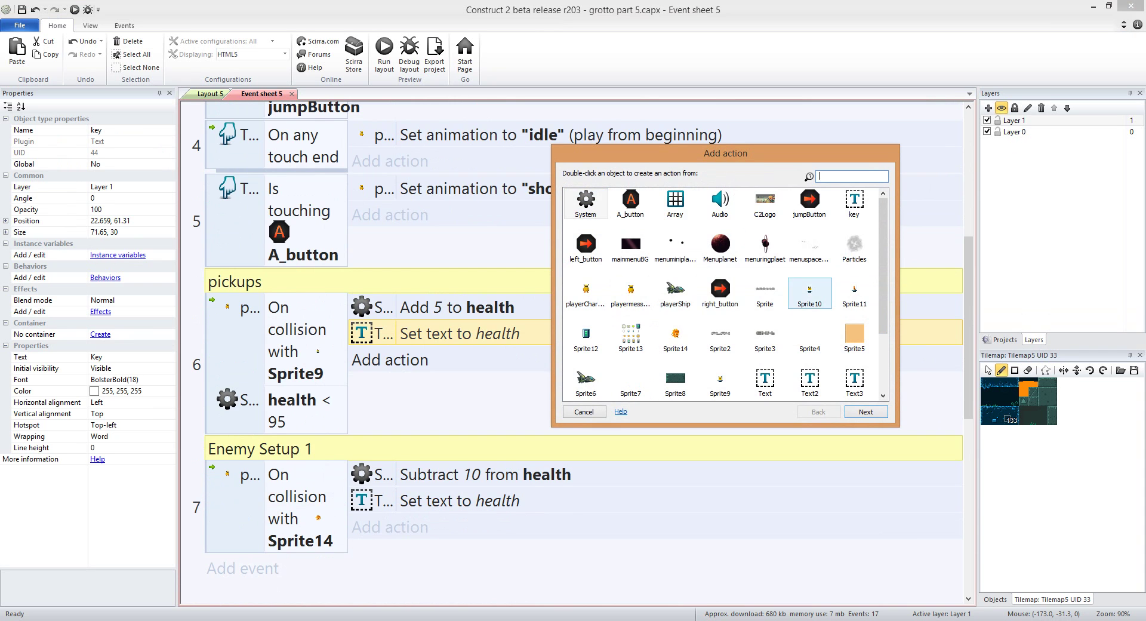
scroll(725, 294, down, 1)
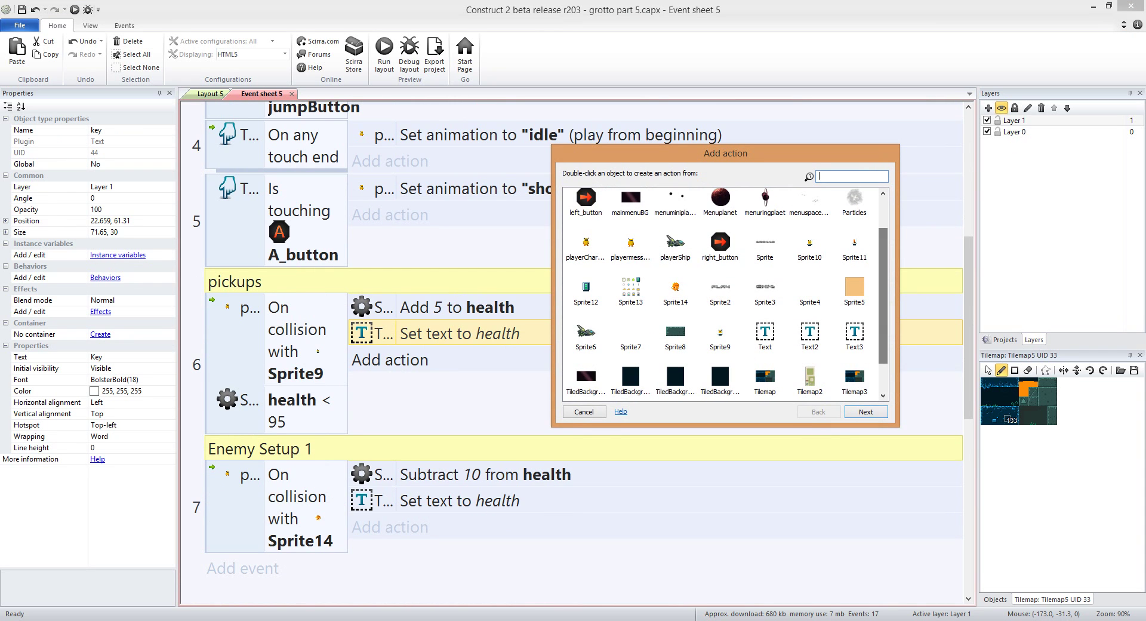
double_click(809, 334)
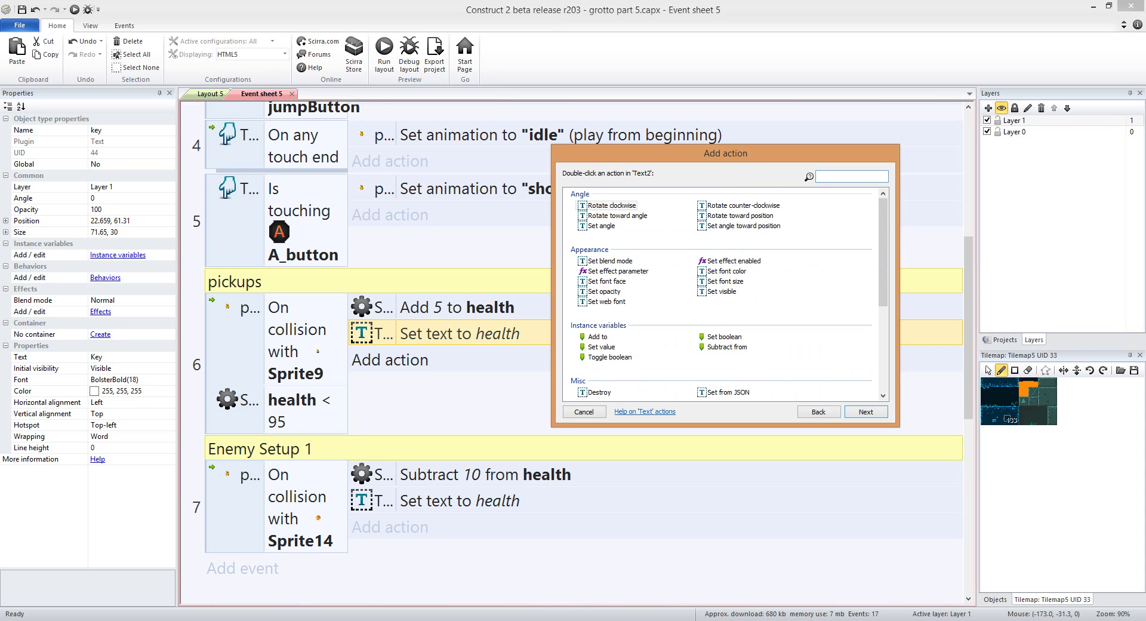
text(se)
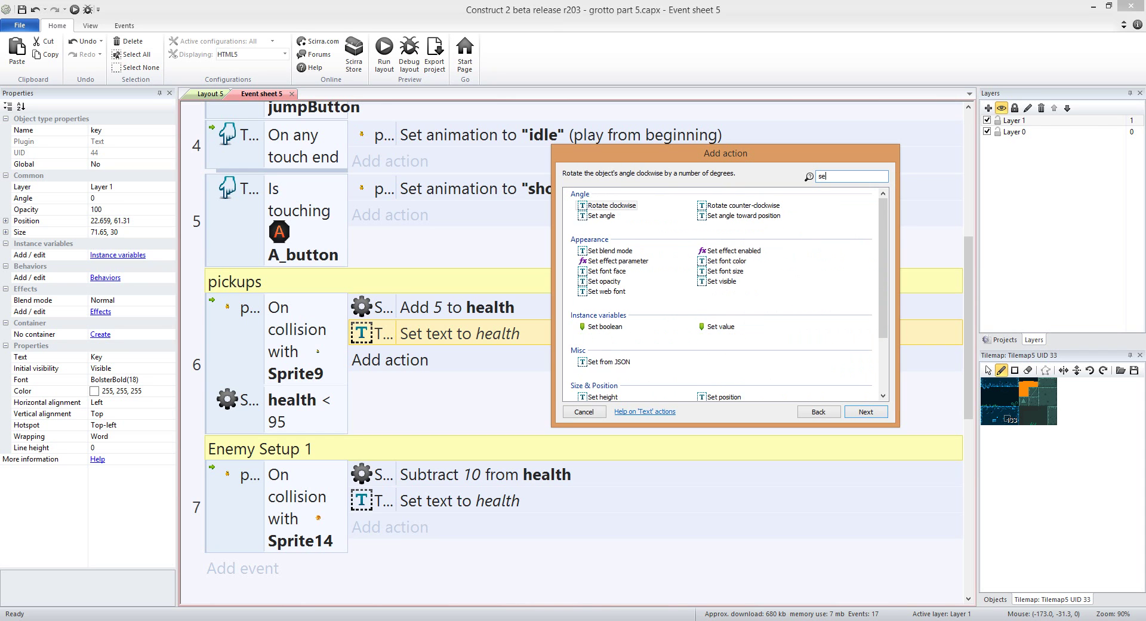
text(t te)
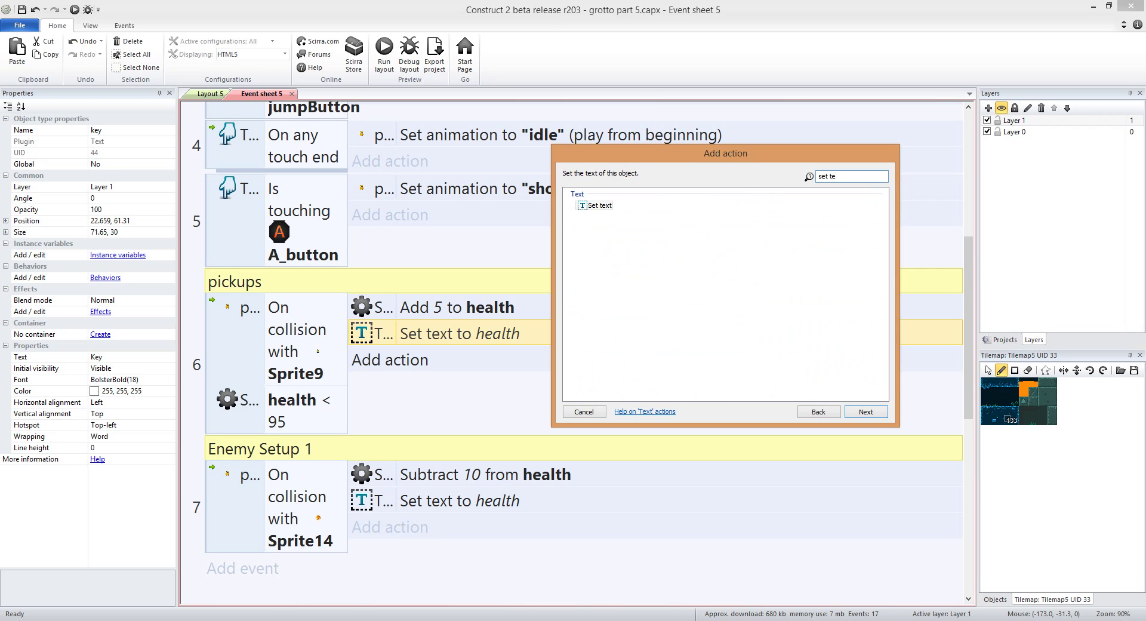
key(Return)
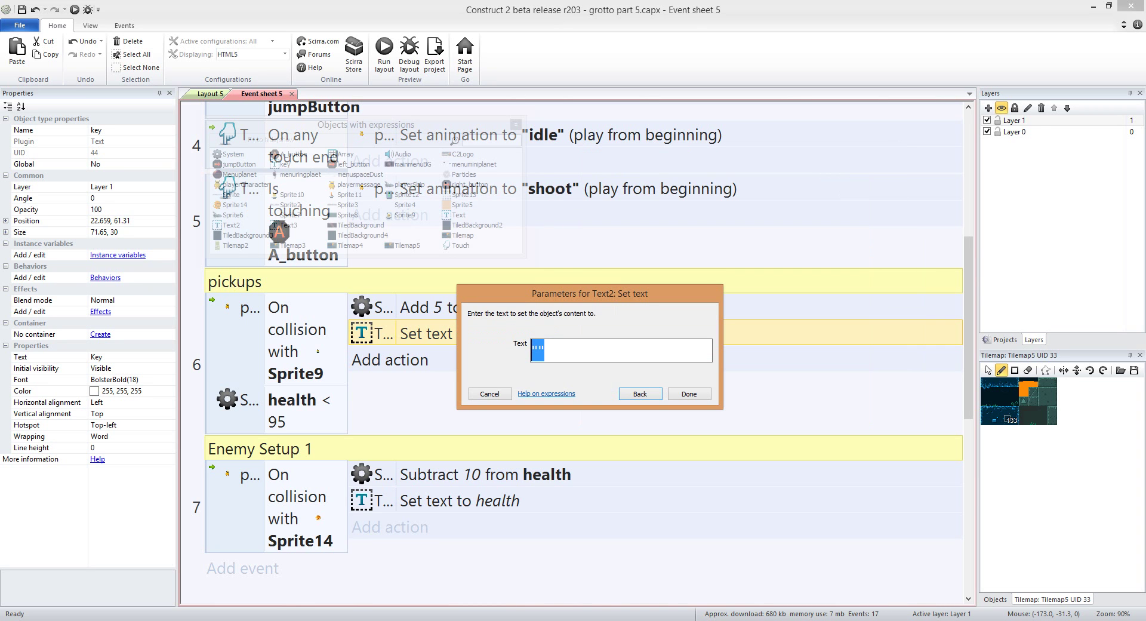
key(BackSpace)
text(heal)
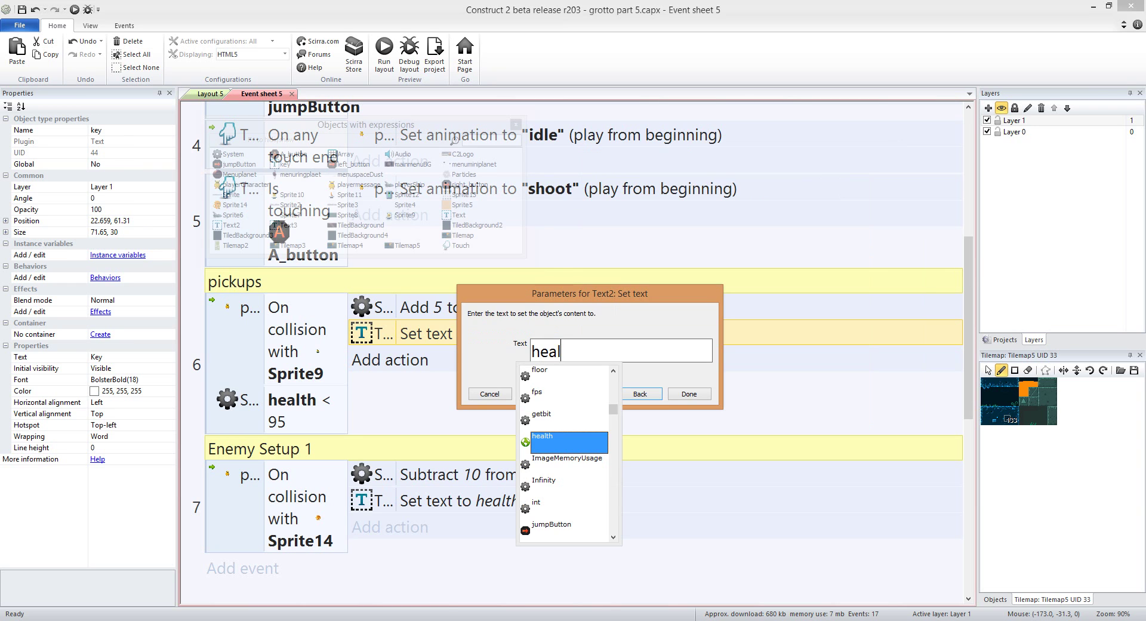
text(th)
key(Return)
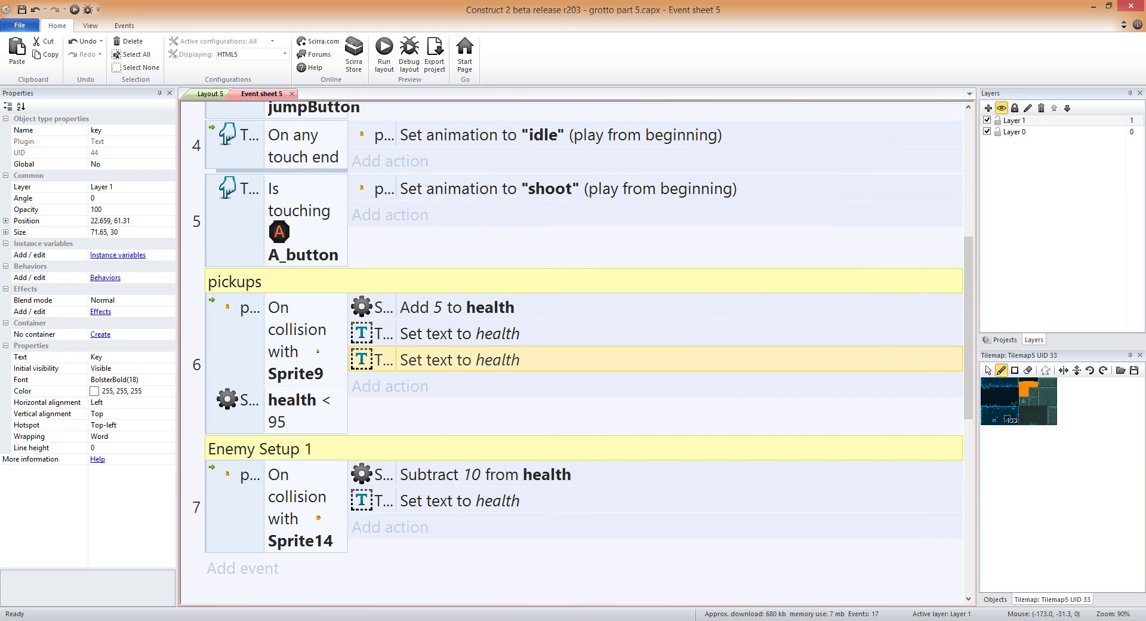
Delete the duplicate set-text action from the pickups event.
key(Up)
key(Up)
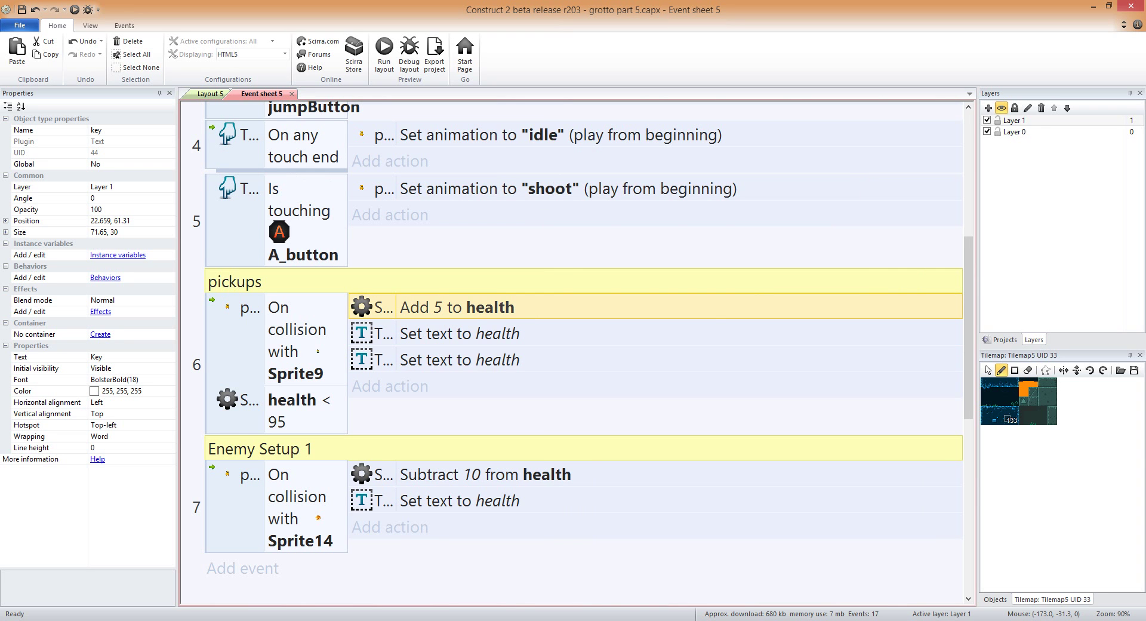
key(Down)
key(Down)
key(Delete)
Scroll through Event sheet 5 and return to the Layout 5 level view.
scroll(573, 352, up, 5)
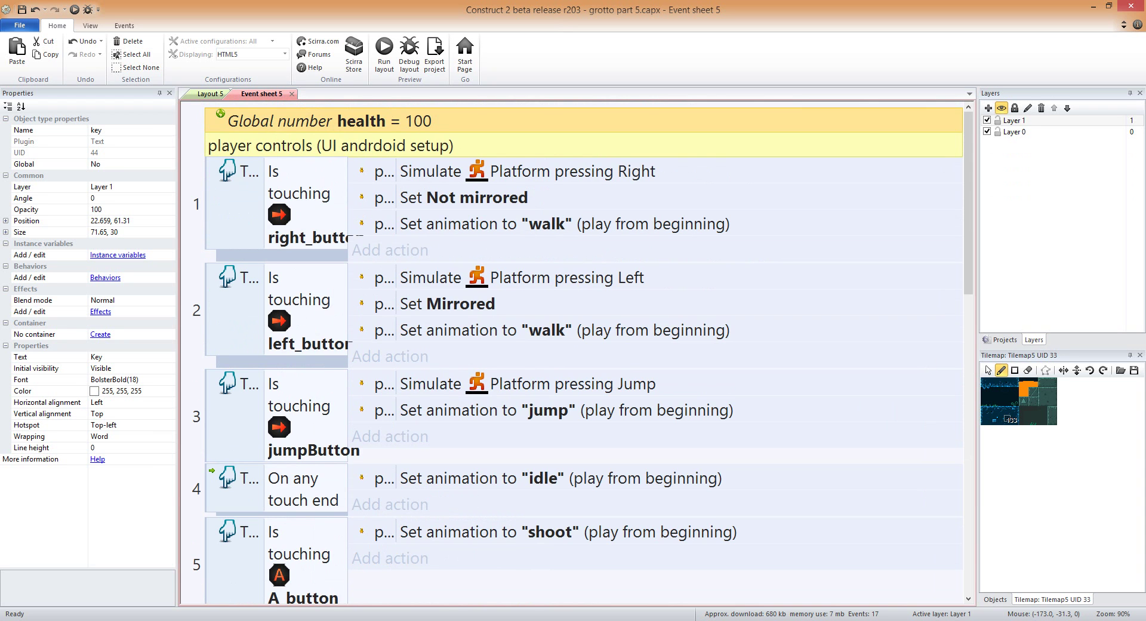
scroll(573, 352, down, 1)
scroll(573, 352, down, 2)
scroll(573, 352, down, 1)
scroll(573, 352, down, 3)
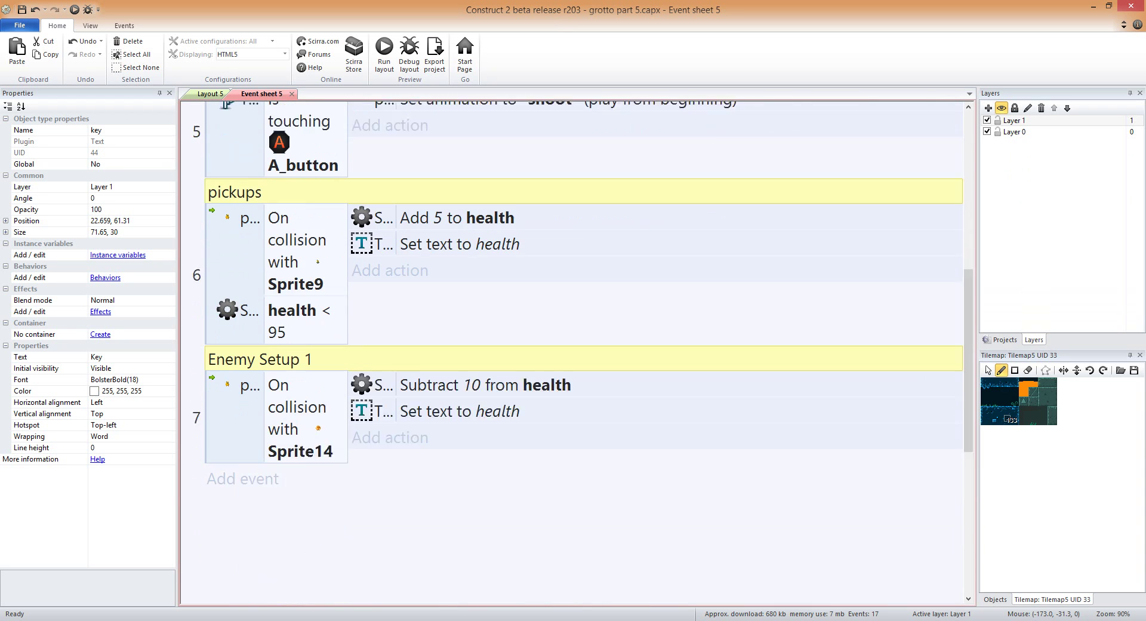
scroll(572, 352, down, 1)
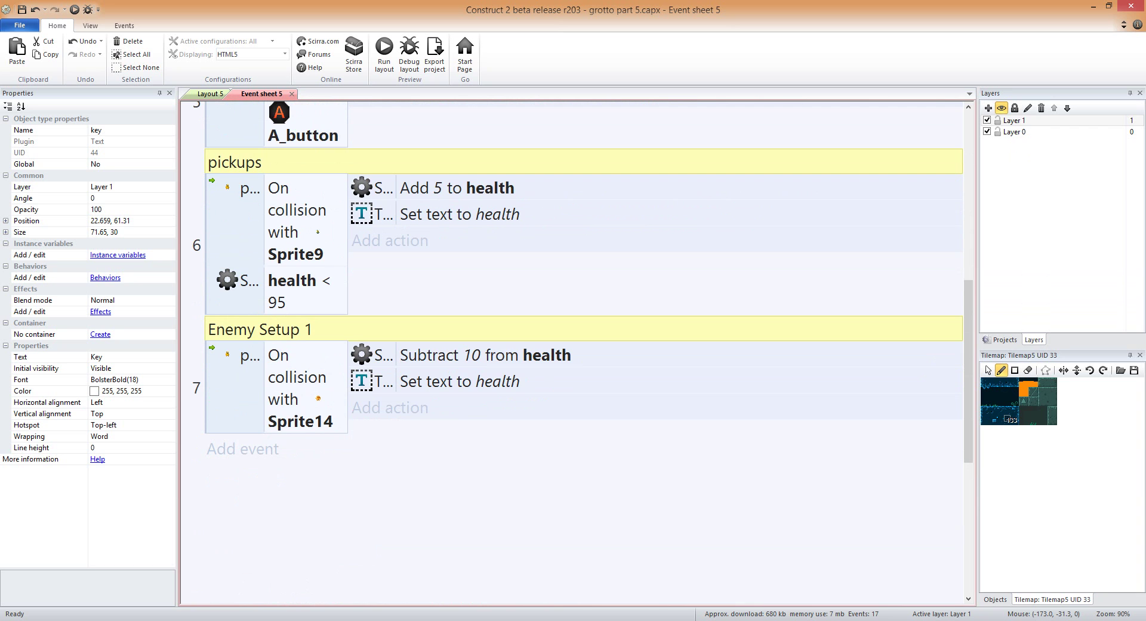
scroll(573, 352, up, 2)
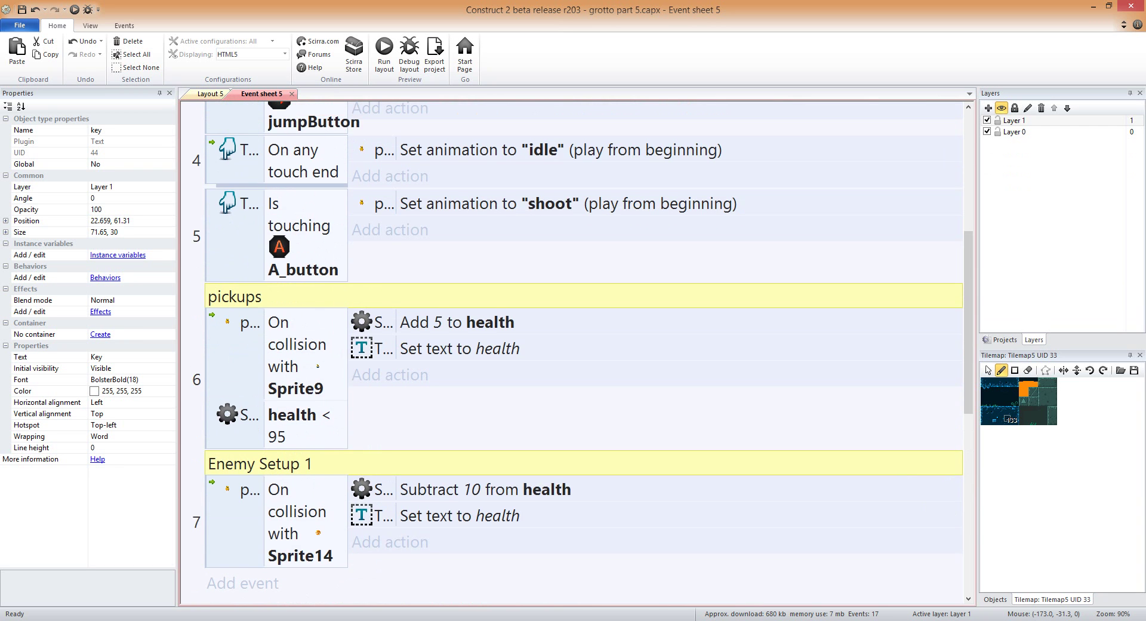
click(210, 94)
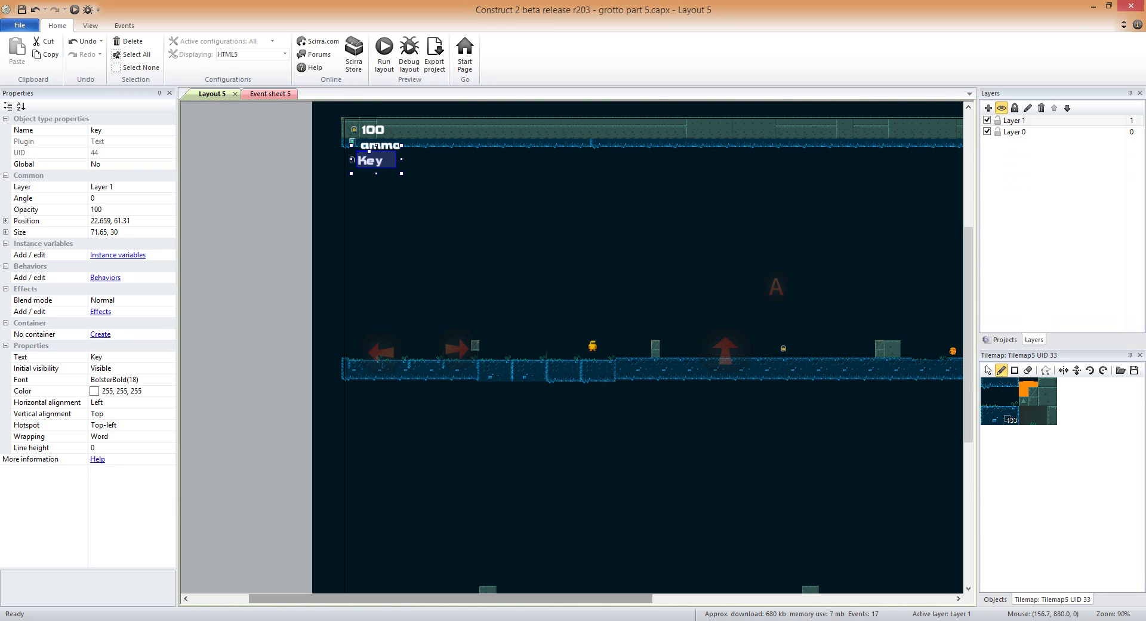
drag(396, 598, 448, 598)
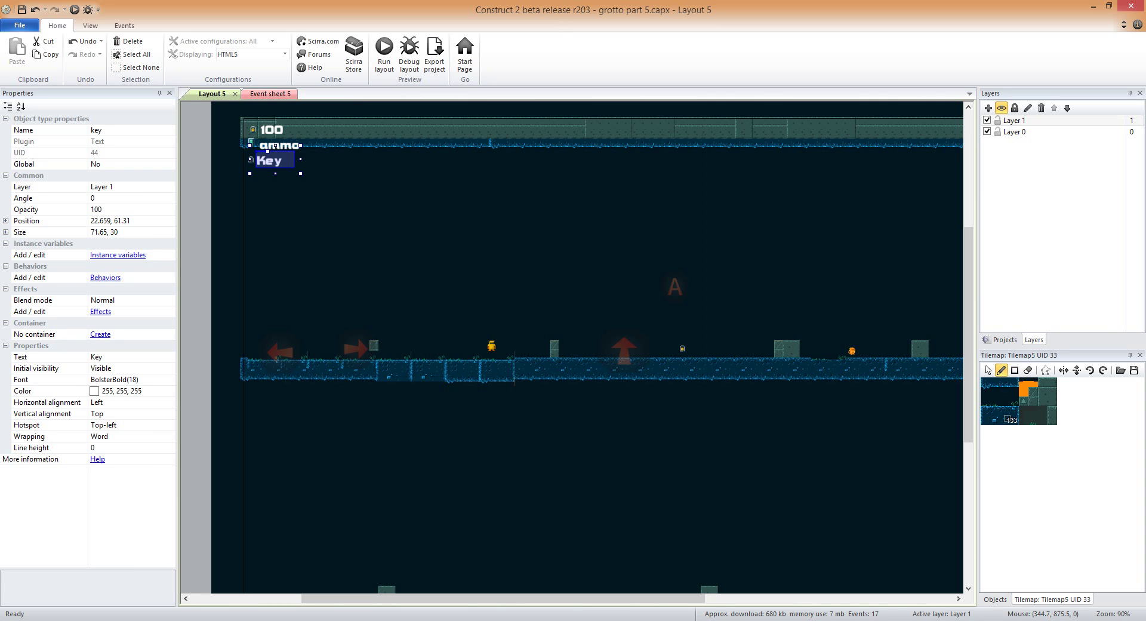
scroll(588, 346, down, 1)
scroll(588, 346, down, 2)
scroll(587, 346, down, 2)
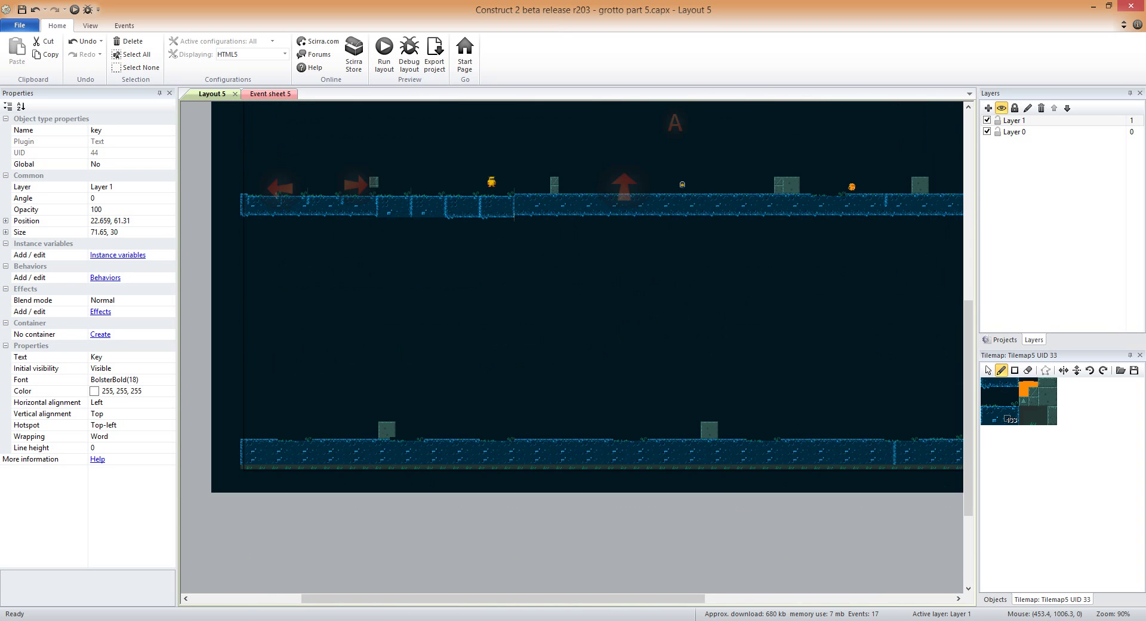
scroll(587, 346, up, 2)
scroll(587, 346, up, 1)
scroll(587, 347, up, 1)
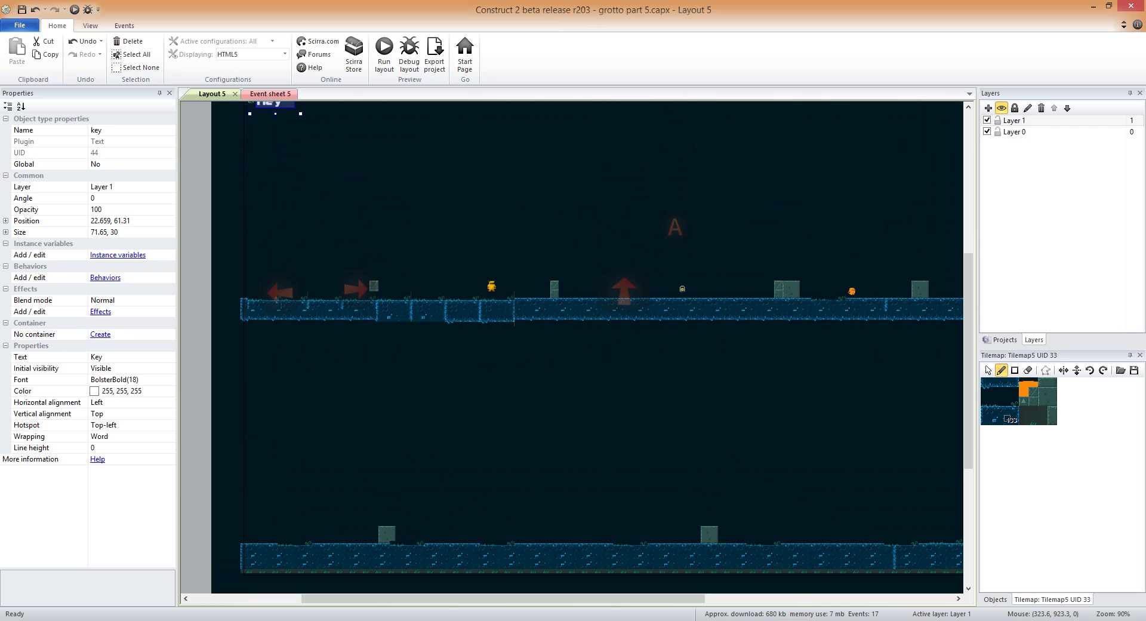
drag(503, 598, 650, 599)
click(571, 290)
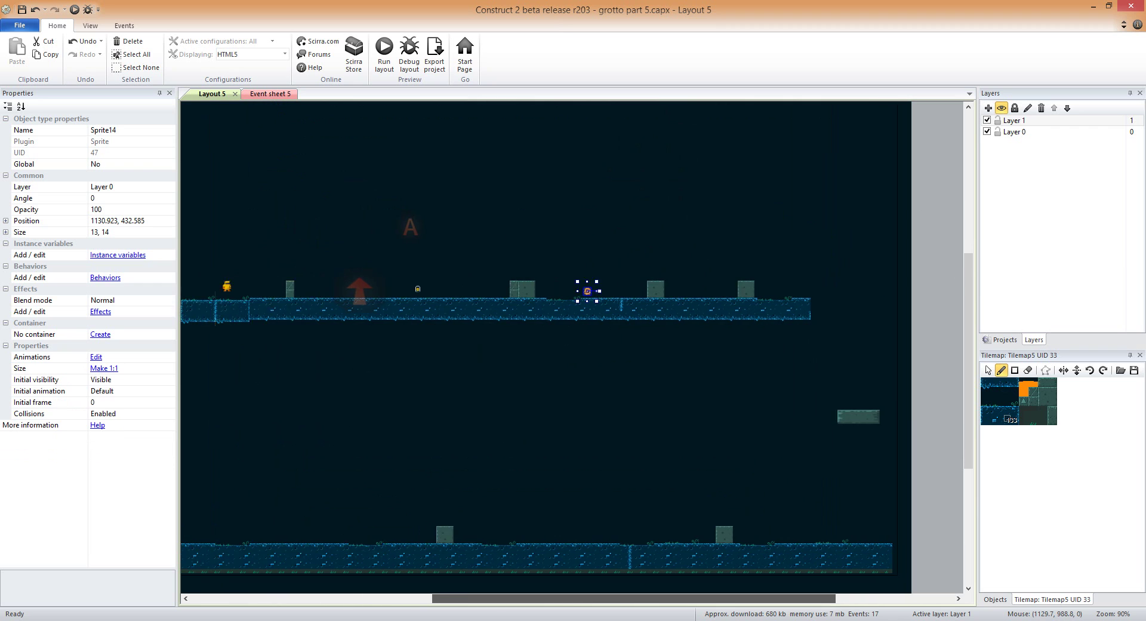
drag(651, 598, 506, 599)
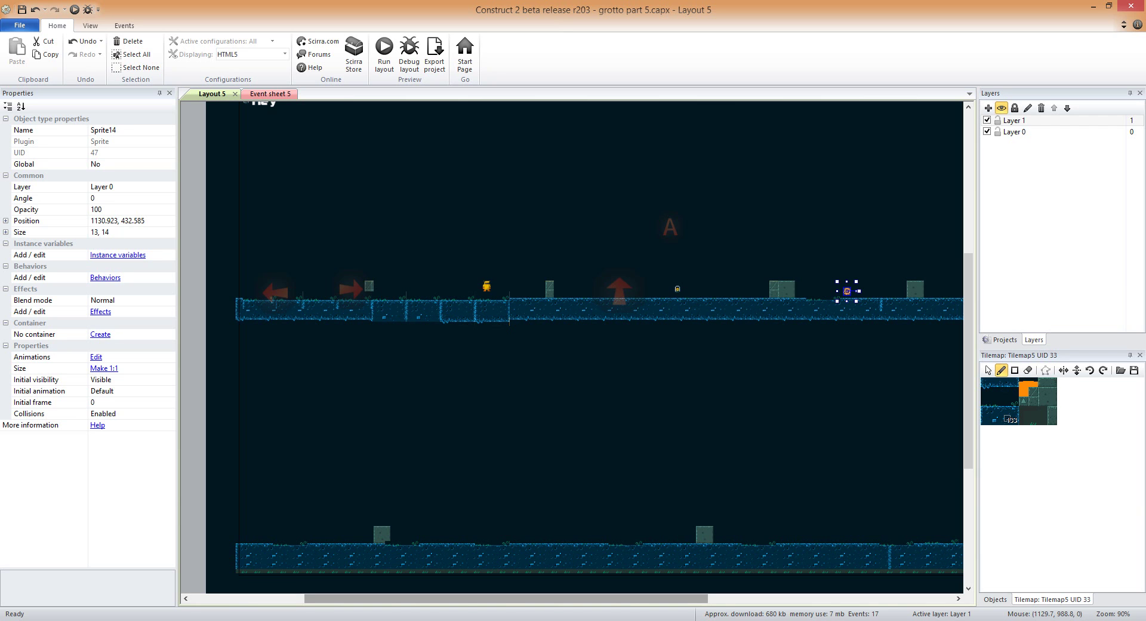
drag(506, 598, 440, 598)
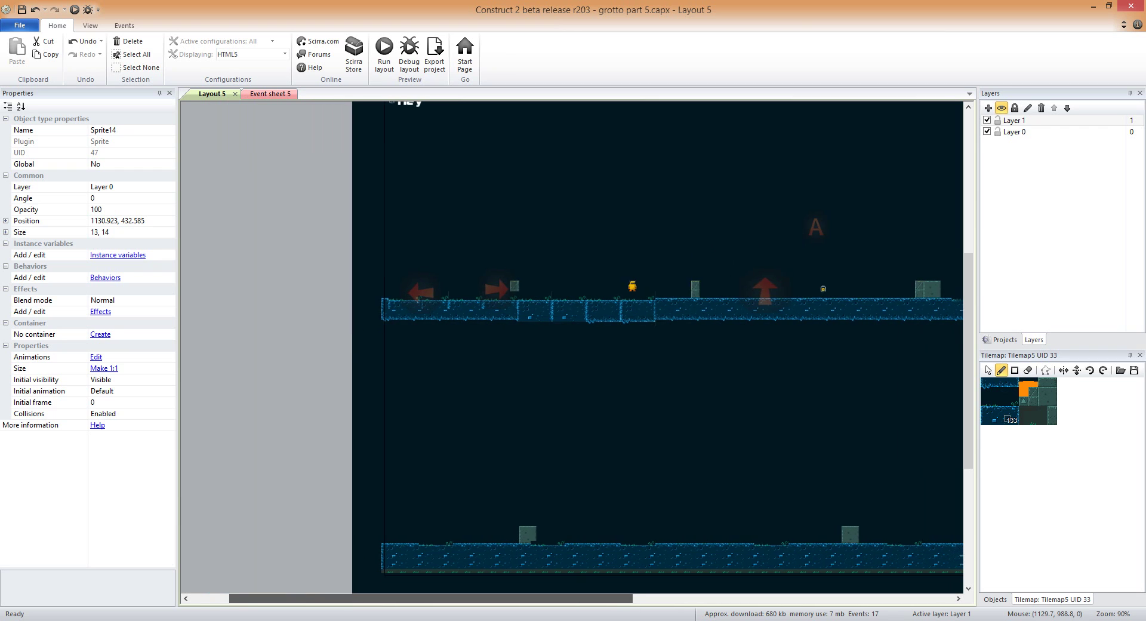